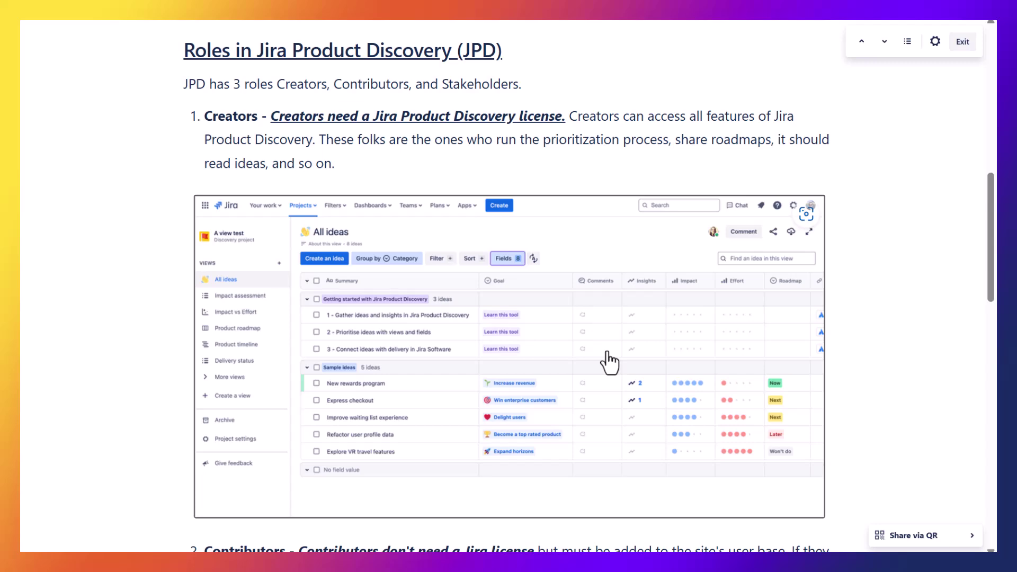
Step: Scroll the Confluence JPD roles page past the Creators screenshot to the Contributors and Stakeholders sections
scroll(493, 419, "down", 5)
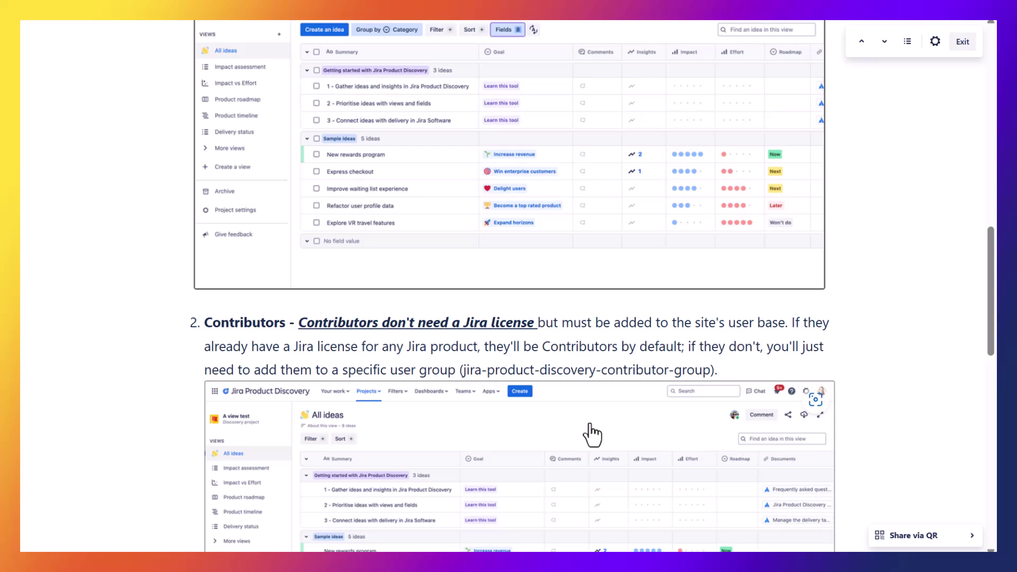
scroll(592, 434, "down", 4)
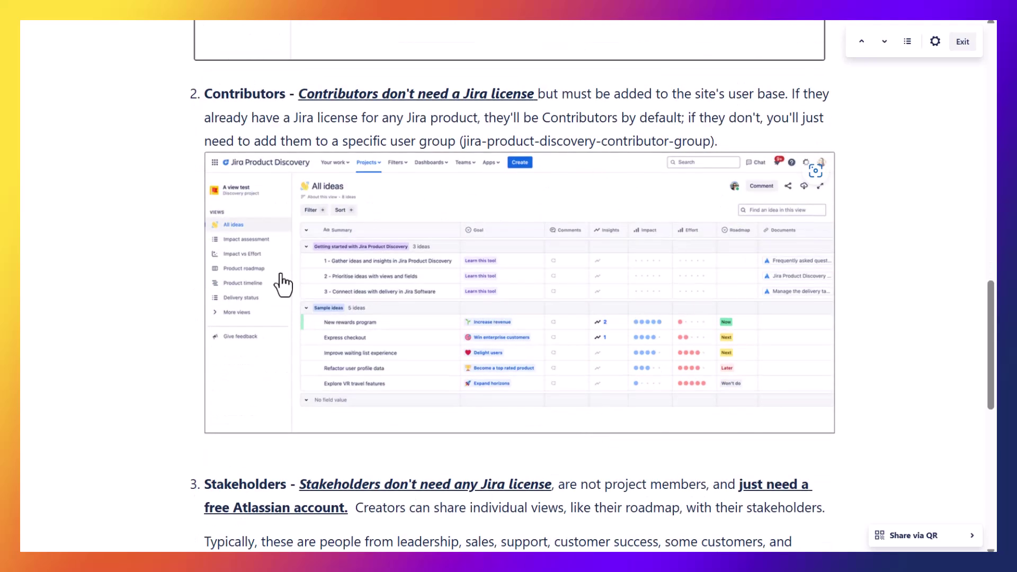
left_click(754, 486)
scroll(724, 444, "down", 3)
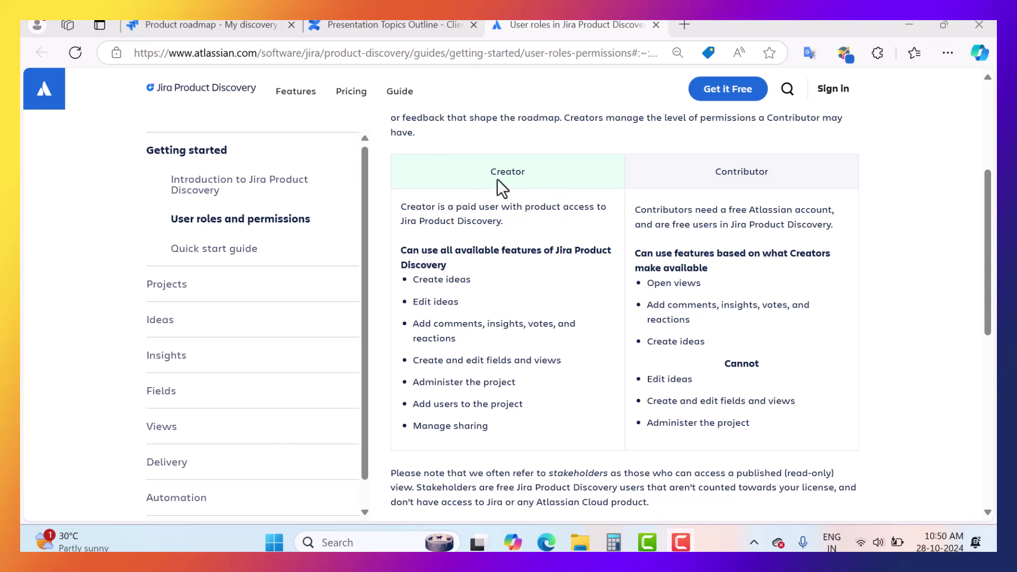
Step: Highlight in the guide that contributors are free users needing an Atlassian account, and that creators can create and edit ideas
left_click(515, 220)
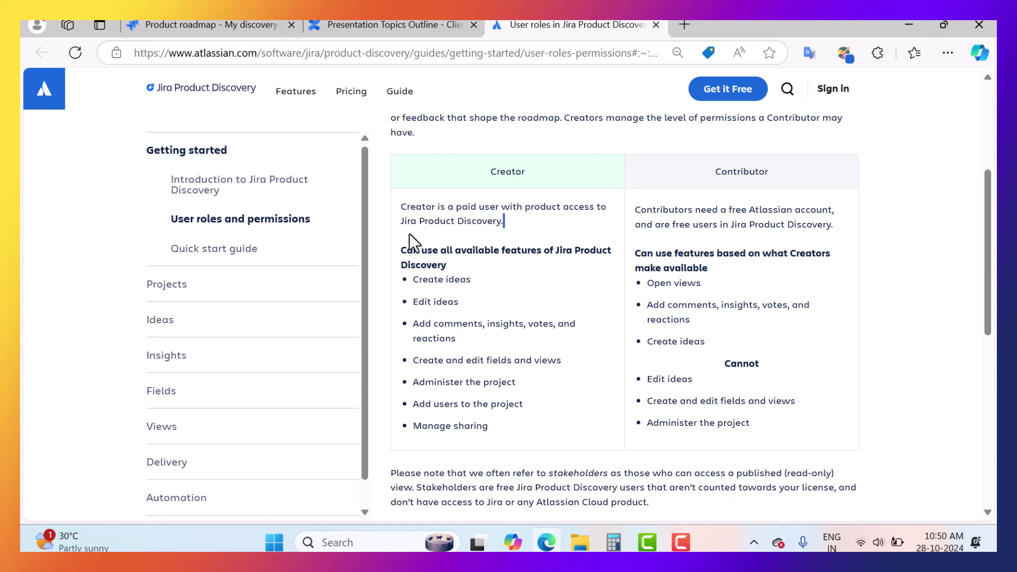
left_click_drag(666, 223, 824, 223)
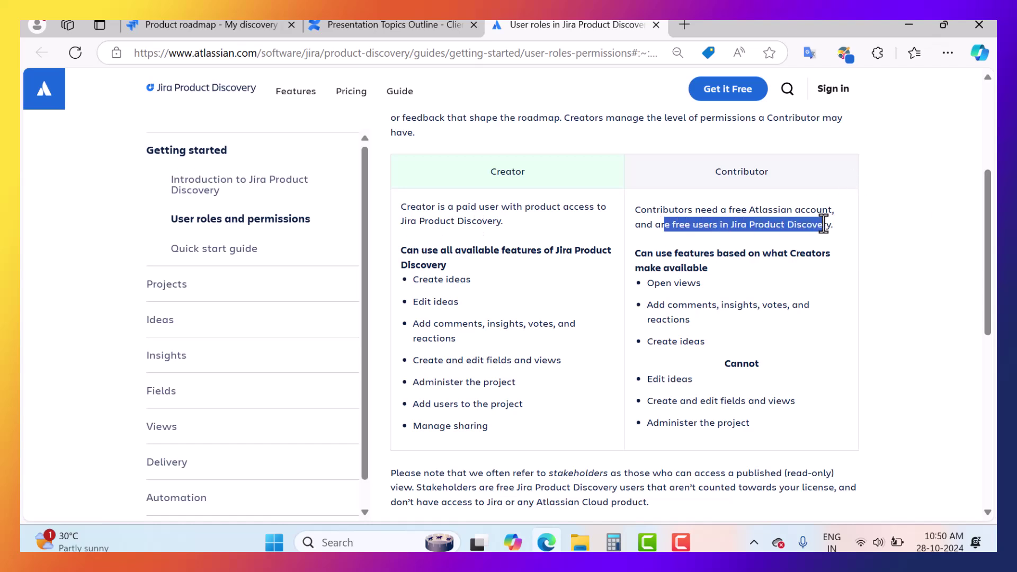
left_click(762, 243)
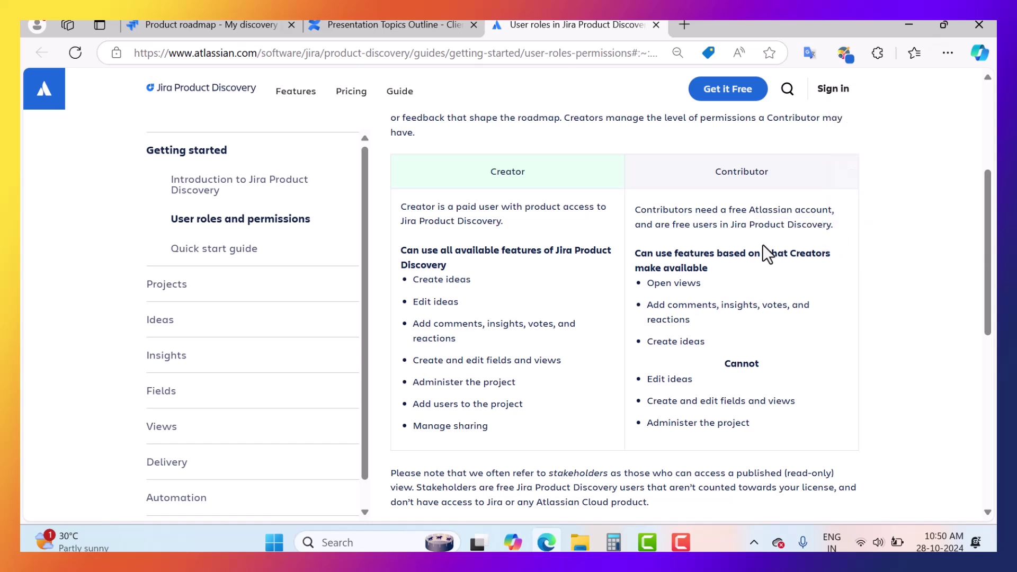
left_click_drag(678, 211, 828, 217)
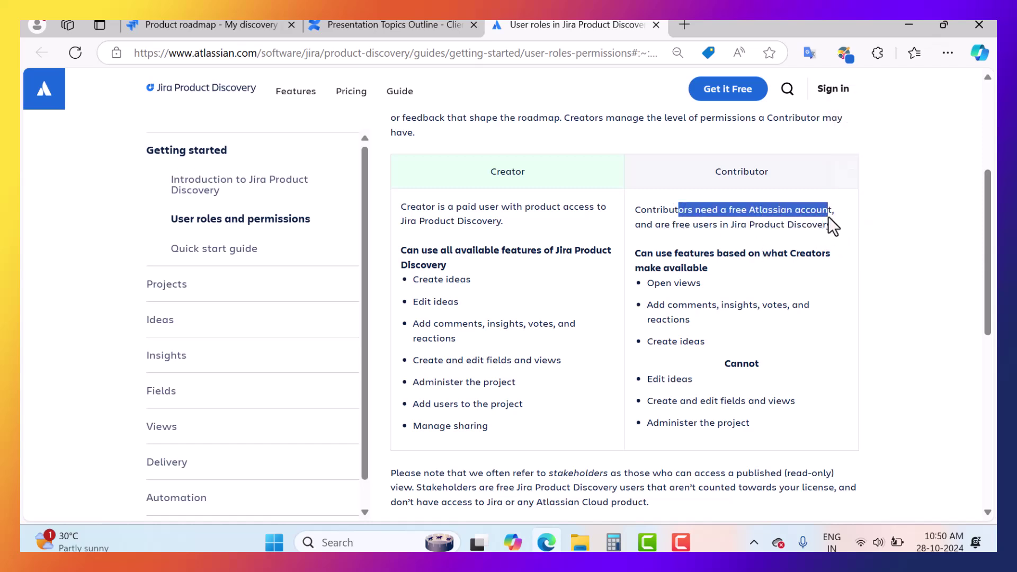
left_click(436, 294)
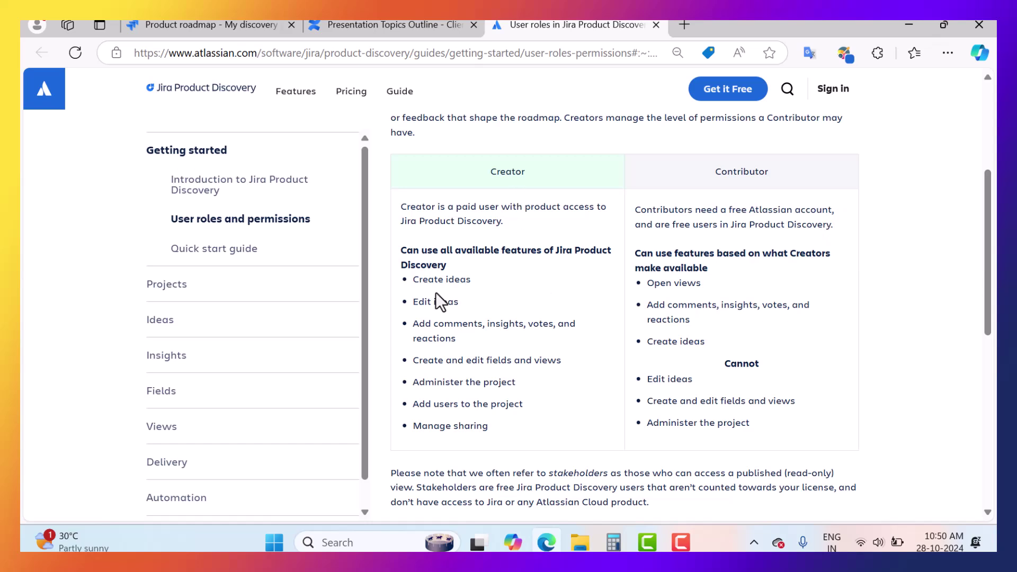
left_click_drag(422, 279, 490, 290)
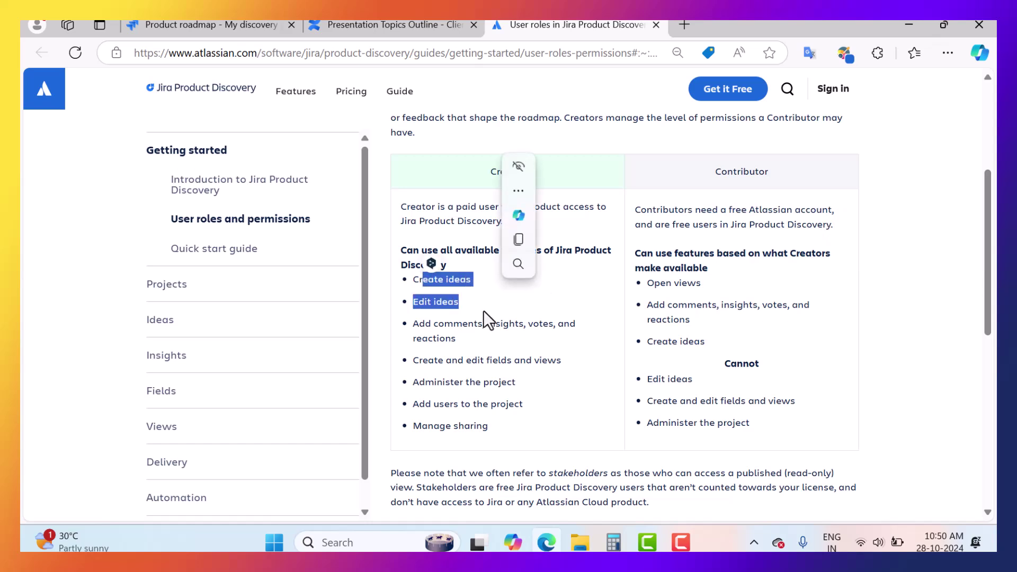
left_click(528, 383)
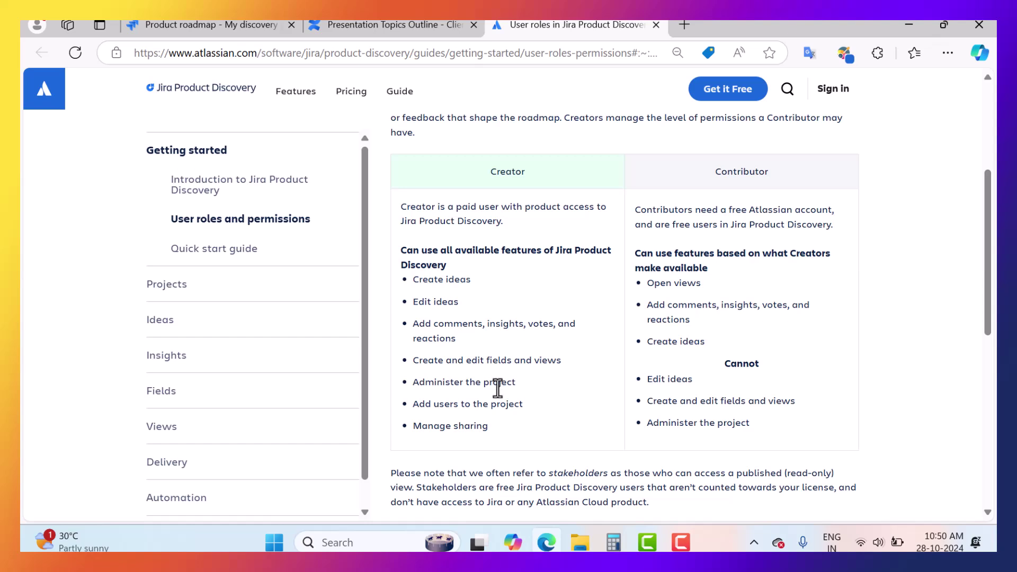
Step: Highlight creator-only administration rights, contributors' Create ideas permission, and that contributors can't edit ideas, fields or views
left_click_drag(500, 439, 414, 382)
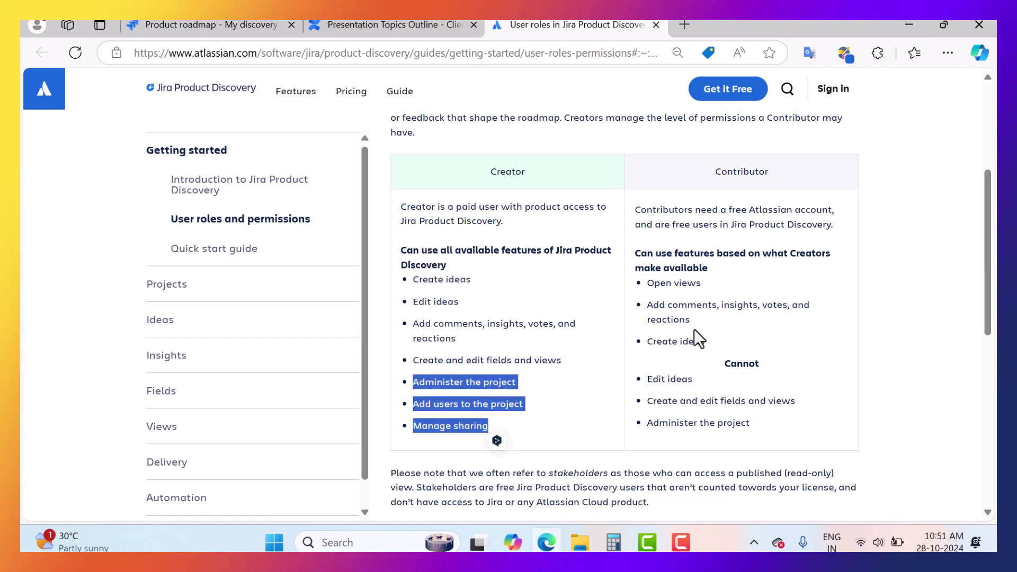
left_click(767, 285)
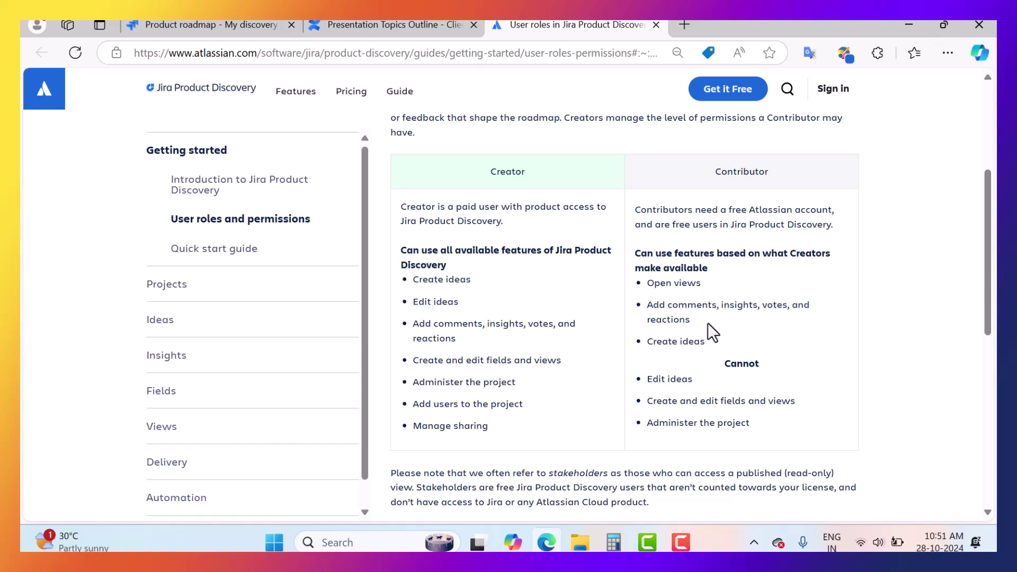
left_click_drag(706, 341, 647, 341)
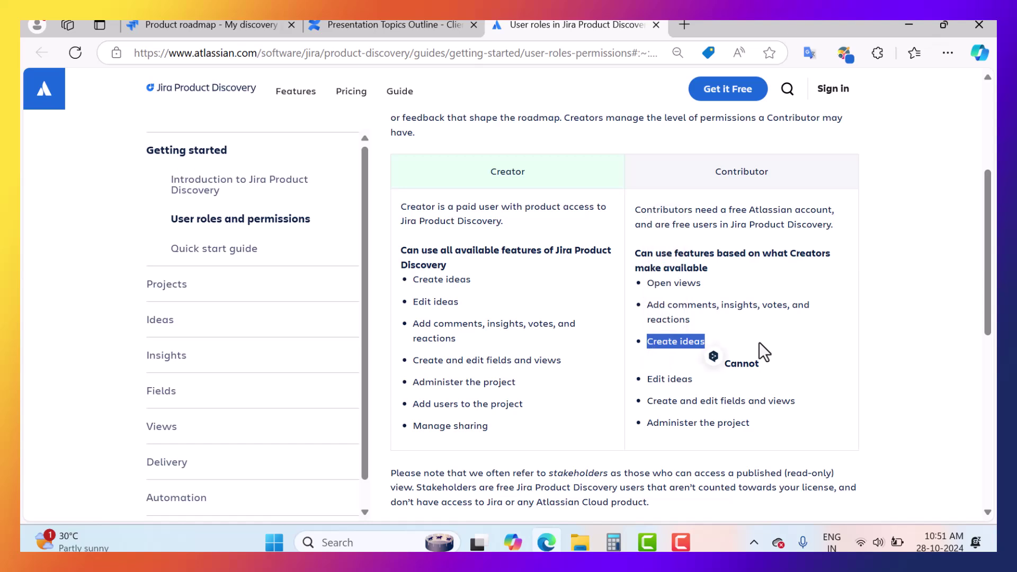
left_click(758, 342)
left_click_drag(706, 341, 645, 343)
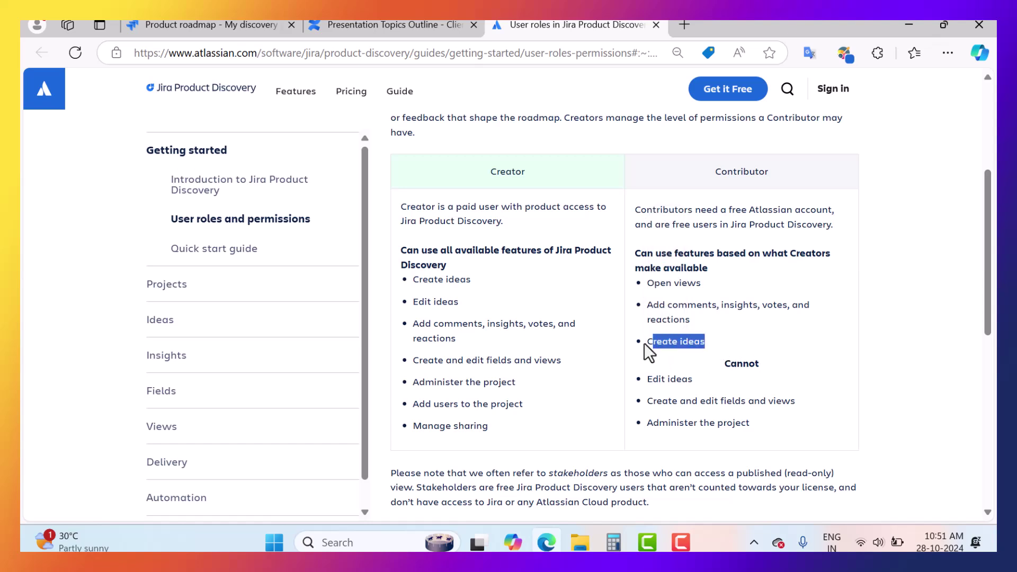
left_click(780, 342)
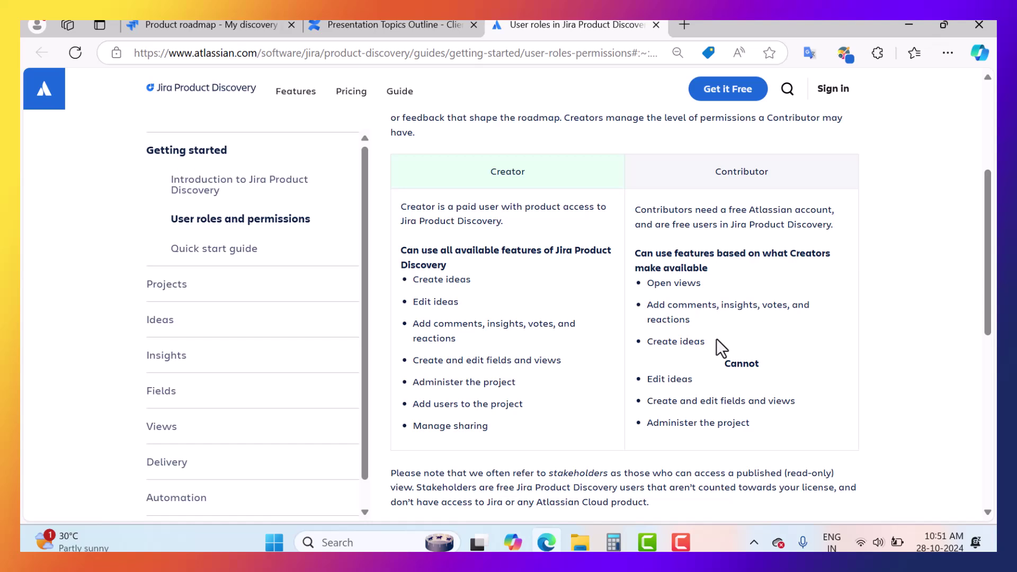
double_click(670, 377)
left_click(653, 404)
left_click_drag(652, 405, 798, 408)
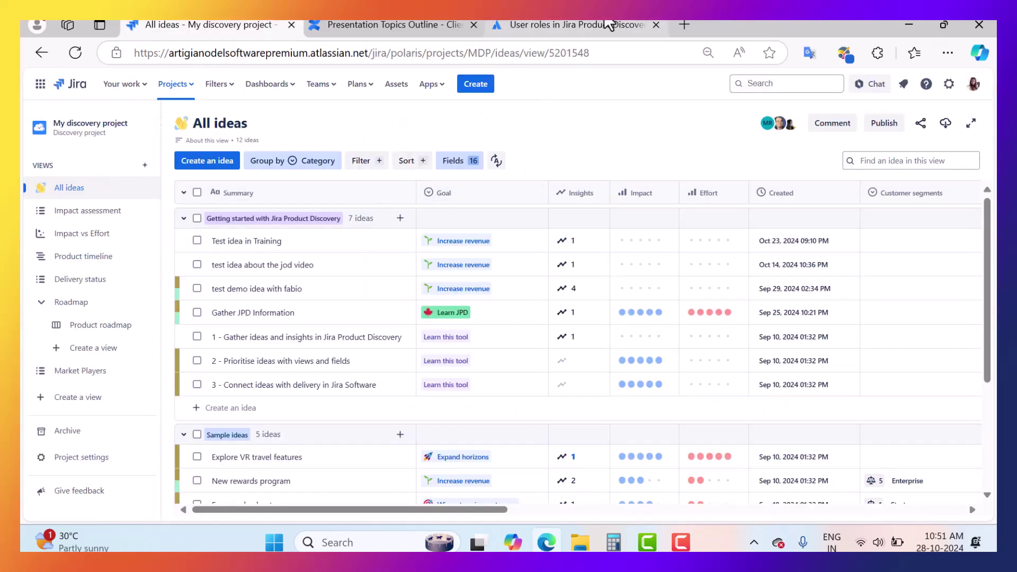
Step: Check the project's Features > Create ideas setting for contributors and close the Presentation Topics Outline tab
left_click(609, 24)
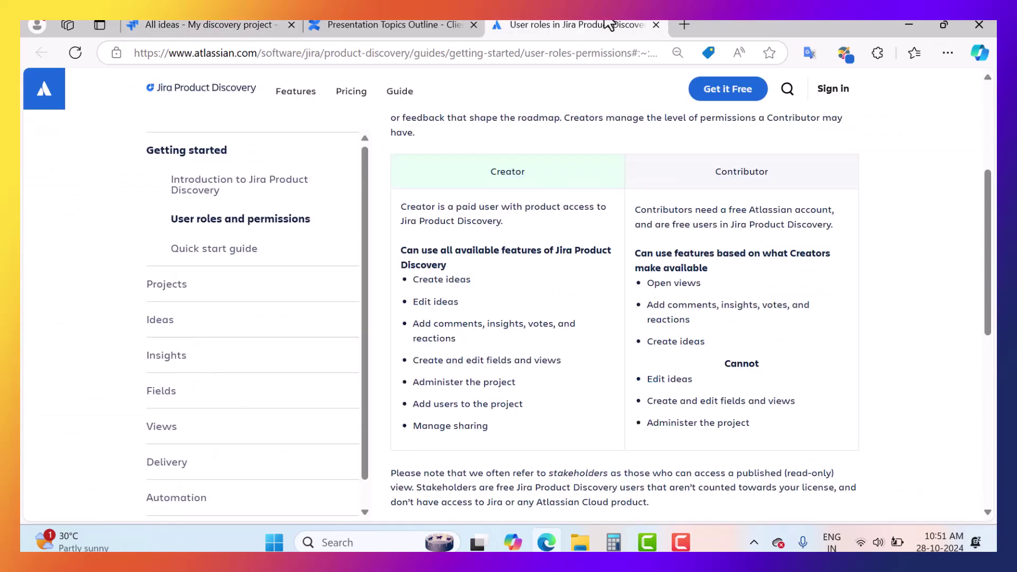
left_click(196, 27)
left_click(69, 455)
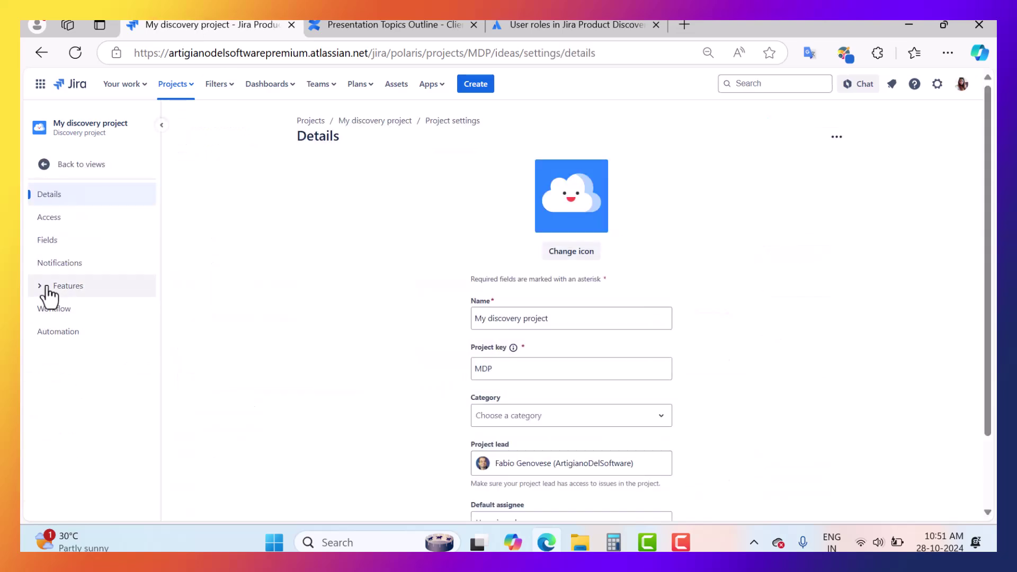
left_click(46, 288)
left_click(79, 313)
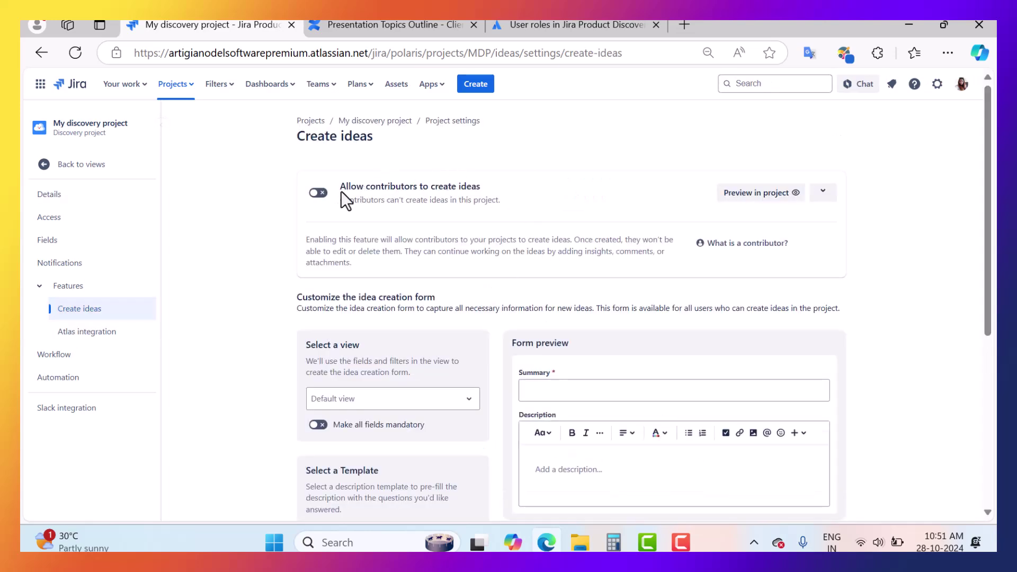
left_click_drag(341, 191, 481, 188)
left_click(473, 24)
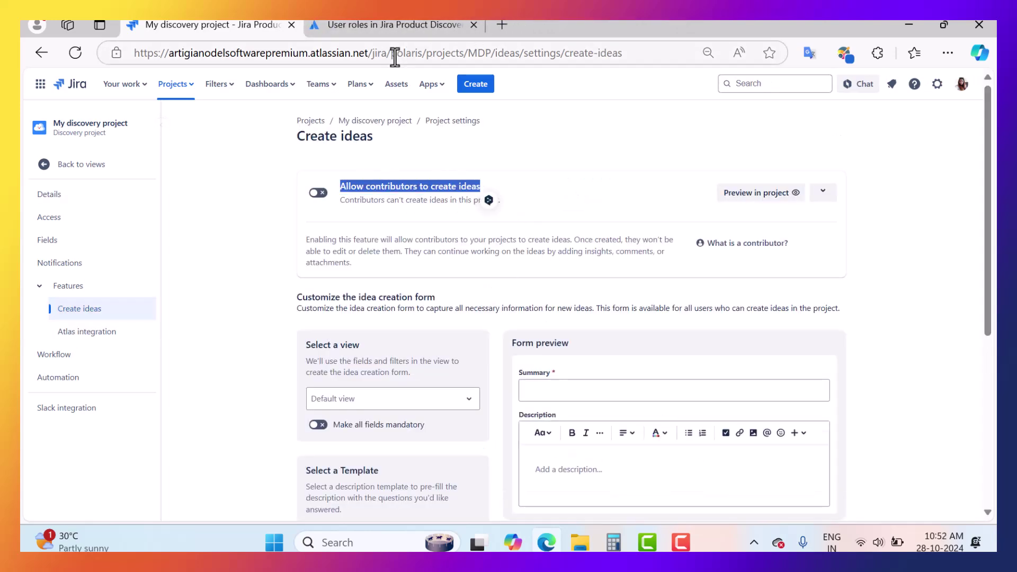
left_click(602, 150)
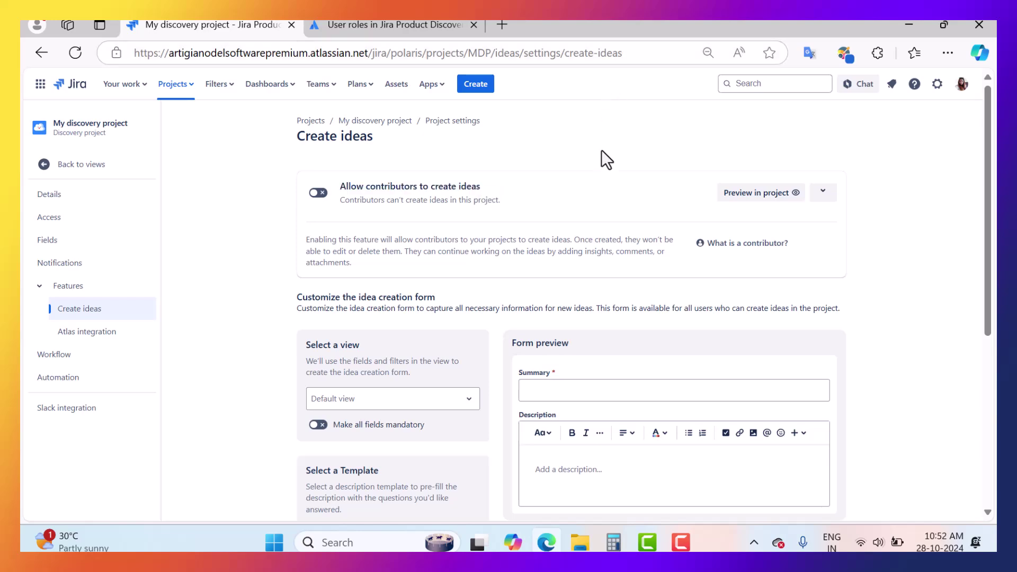
Step: Compare it with the guide's contributor Create ideas permission, then return to the project's idea views
left_click(410, 24)
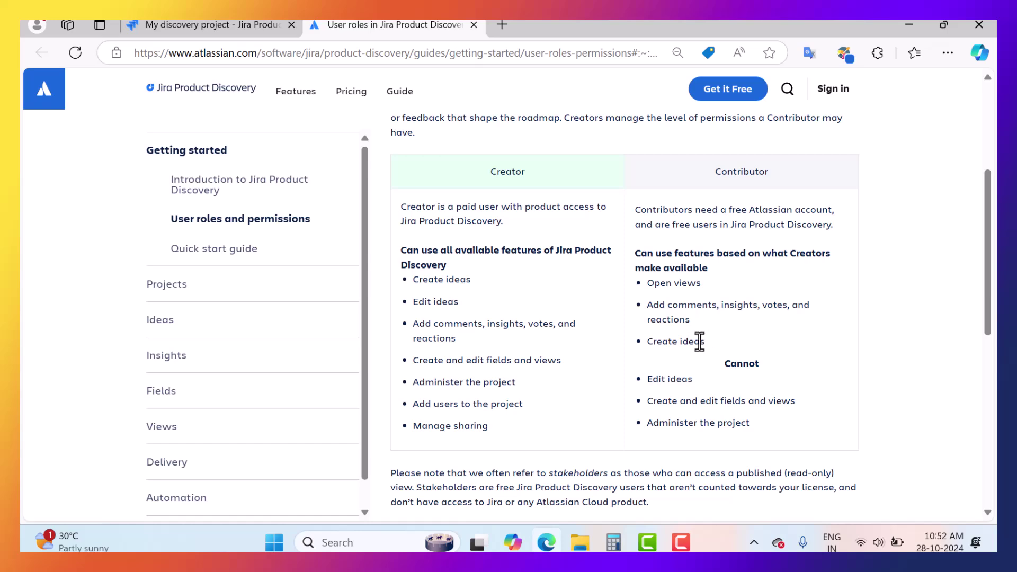
left_click_drag(699, 341, 645, 339)
left_click(930, 343)
left_click(190, 23)
left_click(96, 166)
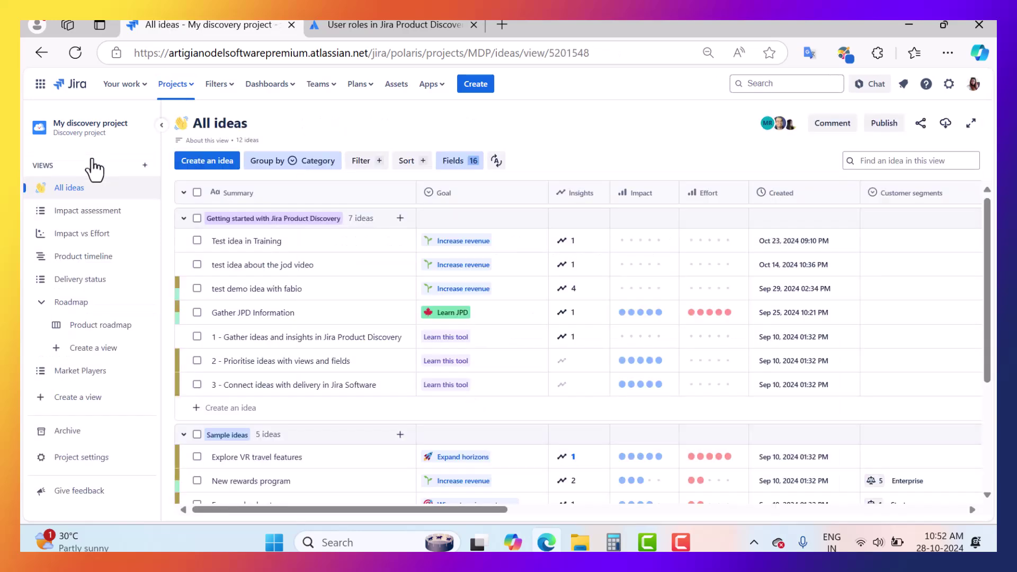
Step: Open the project's Access settings and show the 'Roles in Jira Product Discovery' explainer
left_click(103, 459)
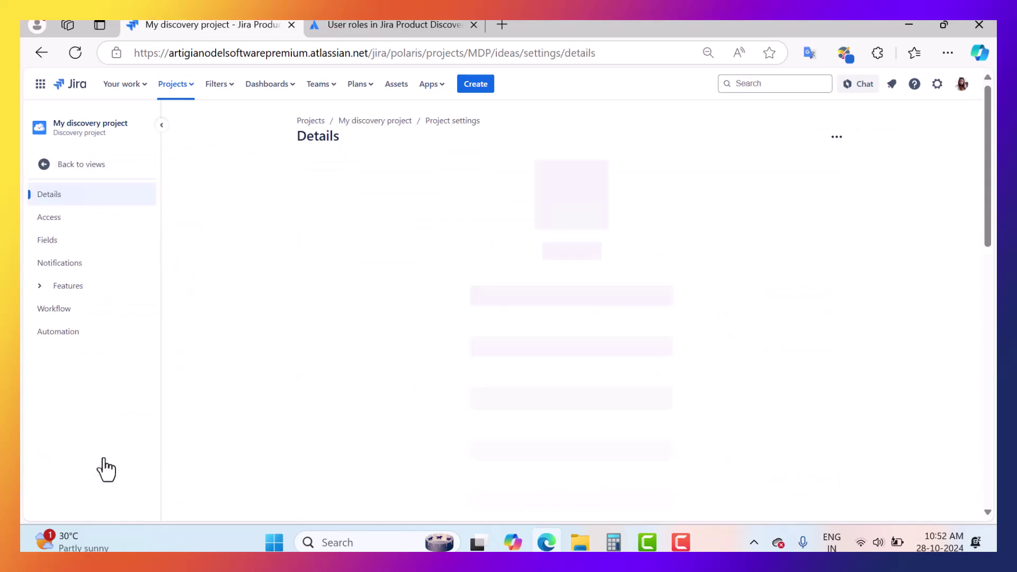
left_click(56, 219)
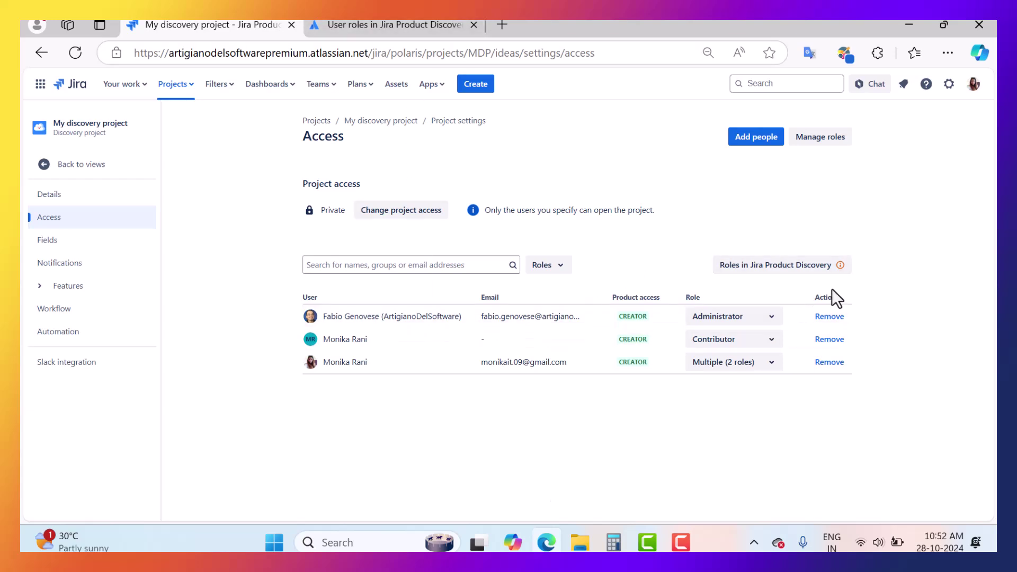
left_click(810, 272)
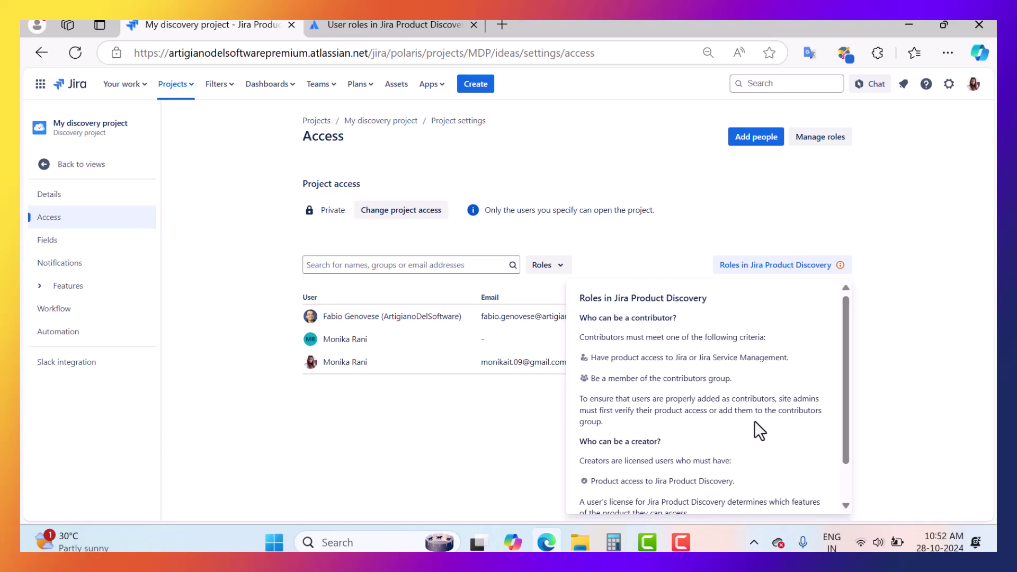
Step: Dismiss the roles explainer and open Manage roles, listing the Administrator, Creator and Contributor roles
left_click(882, 222)
left_click(833, 146)
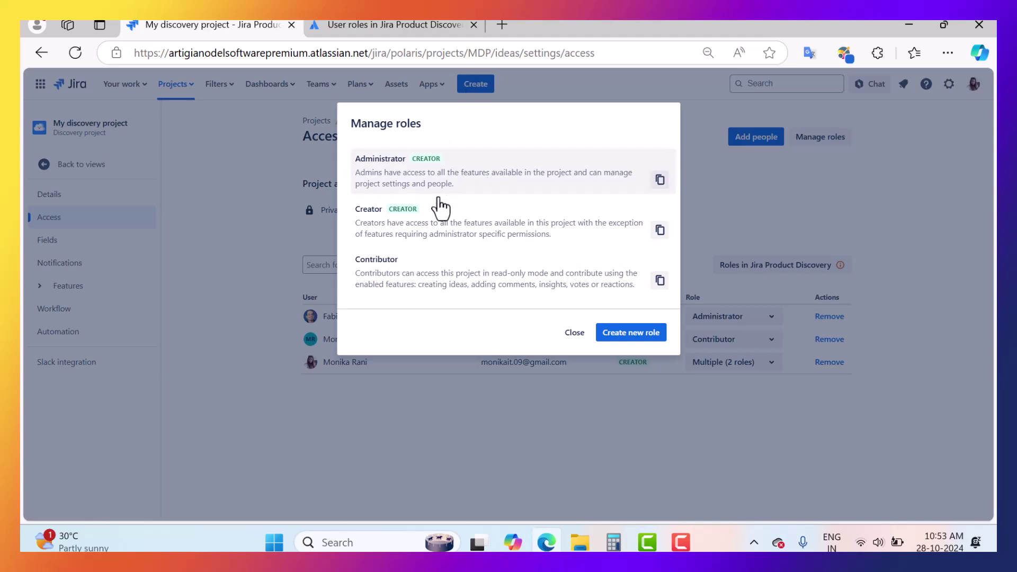
Step: Draft a custom role named 'Tester Demo', review its permissions list, then cancel it
left_click(634, 333)
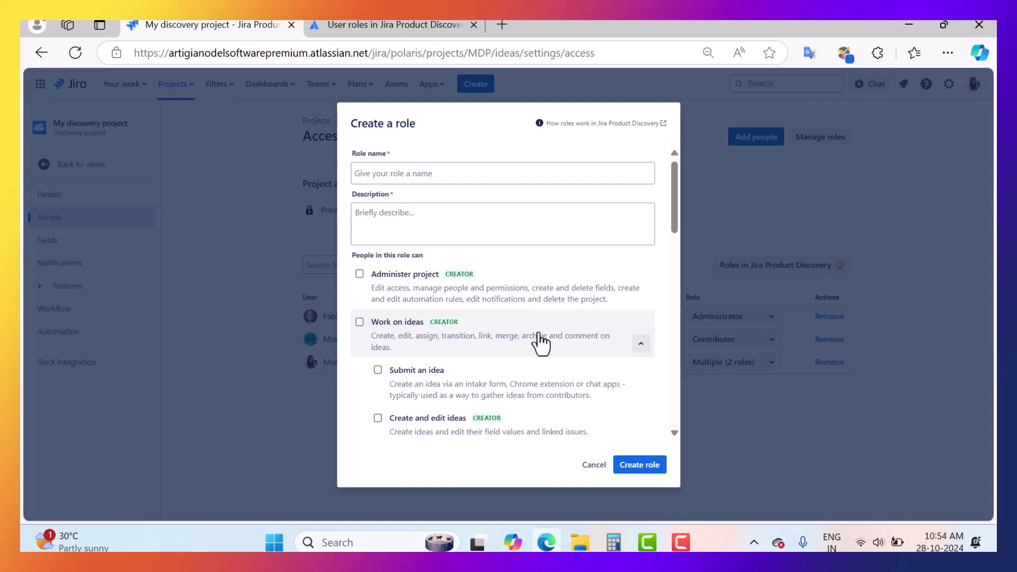
left_click(376, 171)
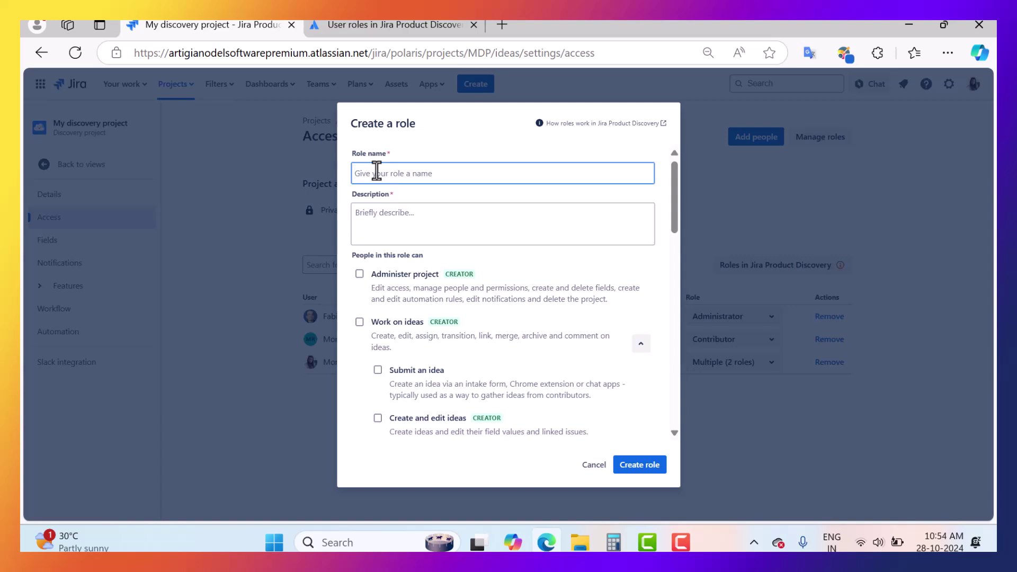
type("Tester Demo")
left_click(402, 228)
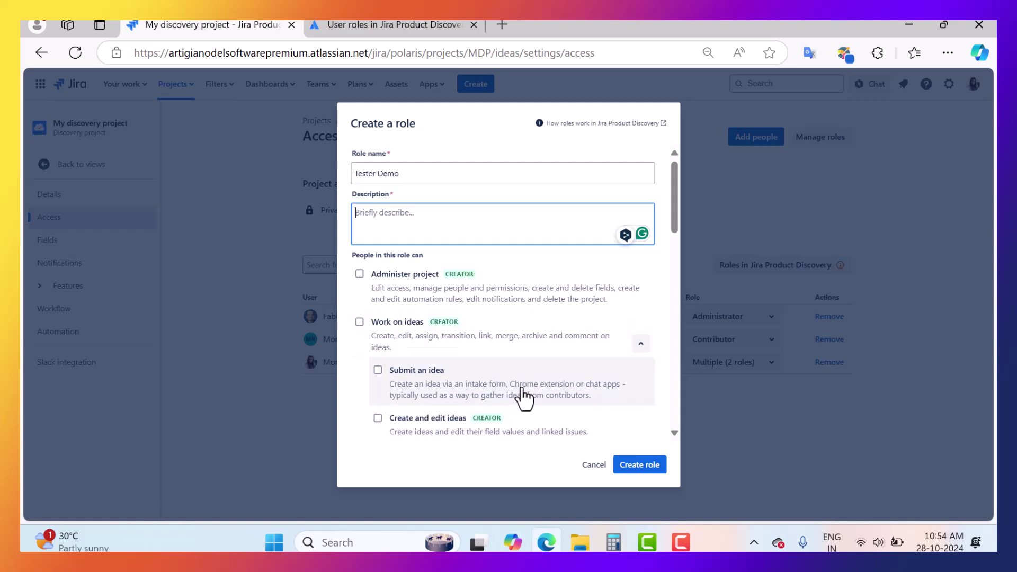
left_click_drag(673, 206, 663, 186)
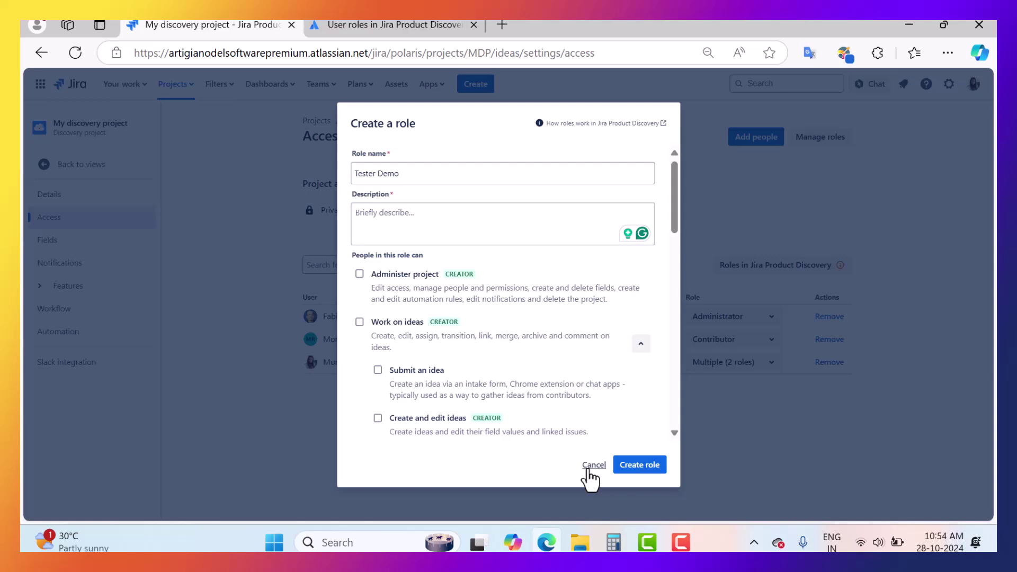
left_click(589, 469)
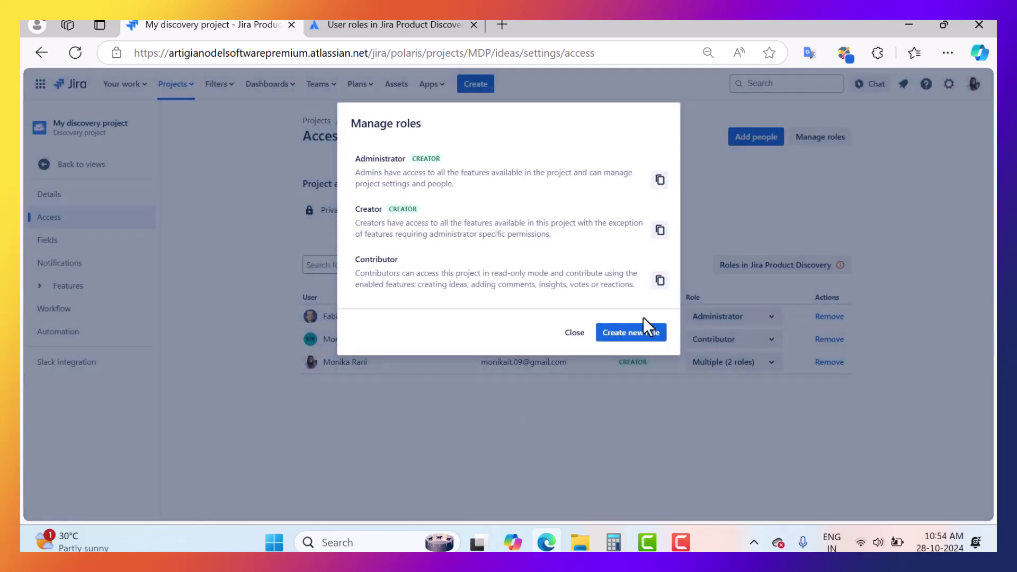
Step: Close Manage roles, open Add people, and cancel it without adding anyone
left_click(576, 334)
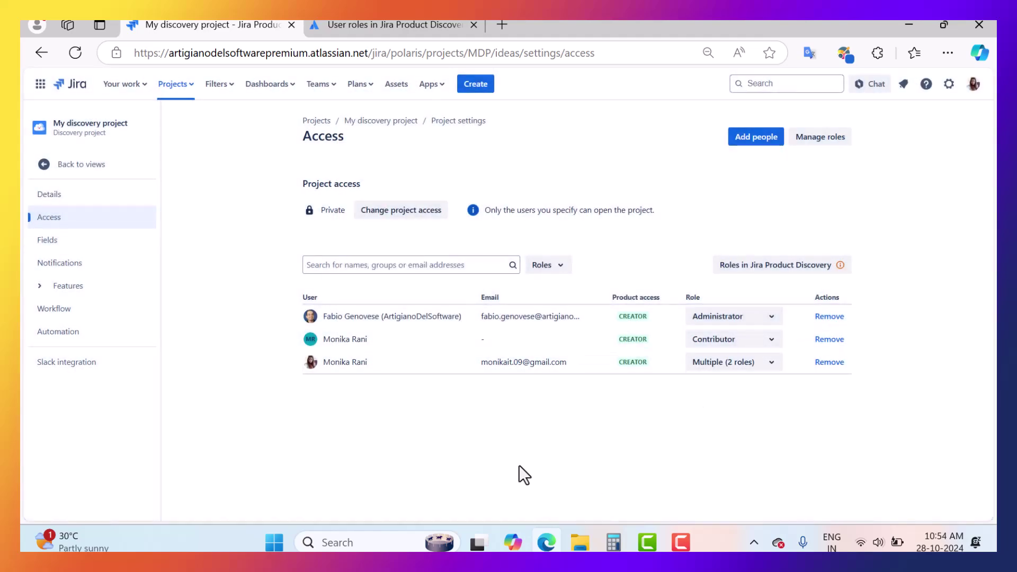
left_click(761, 142)
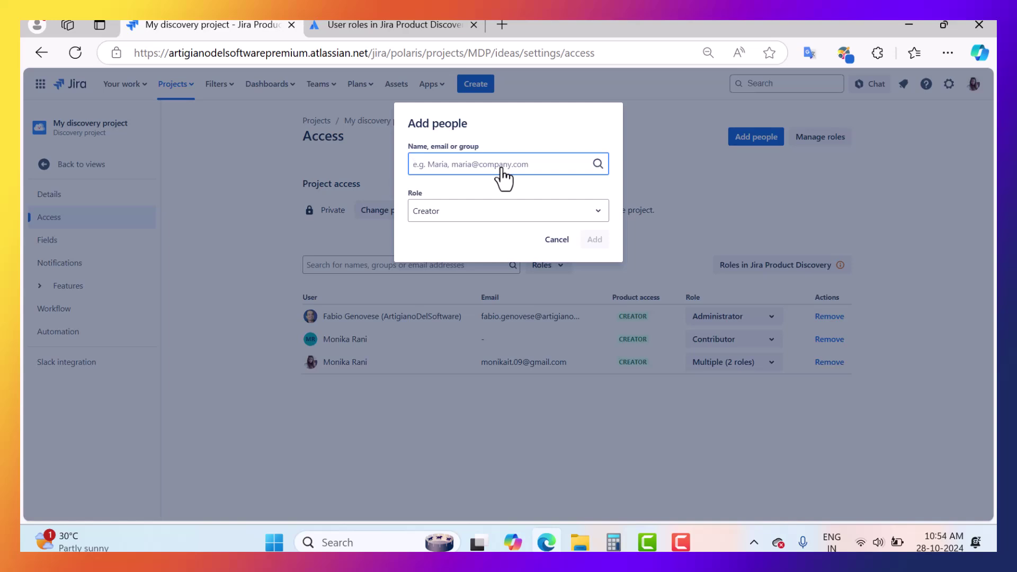
left_click(557, 241)
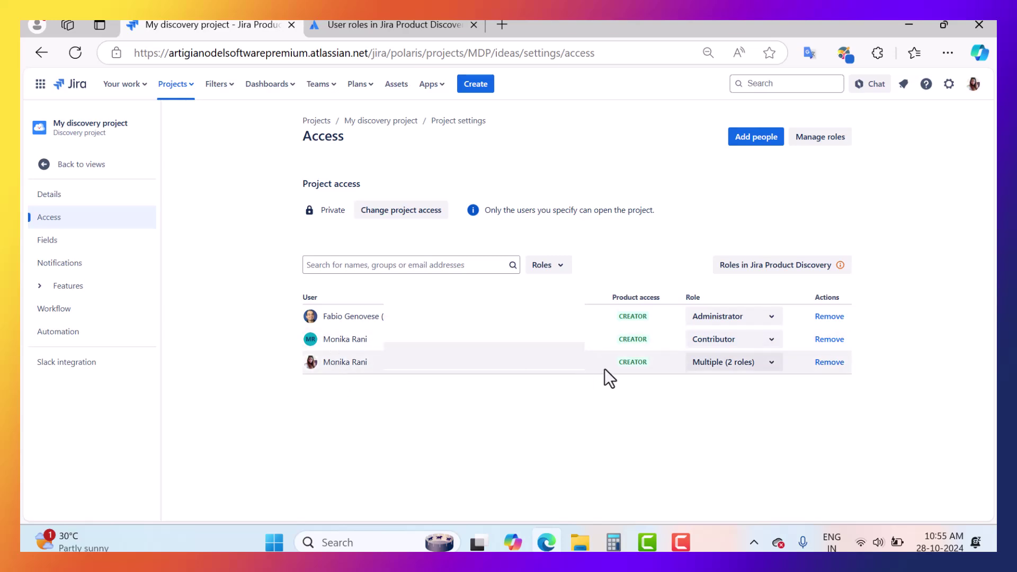
left_click(733, 351)
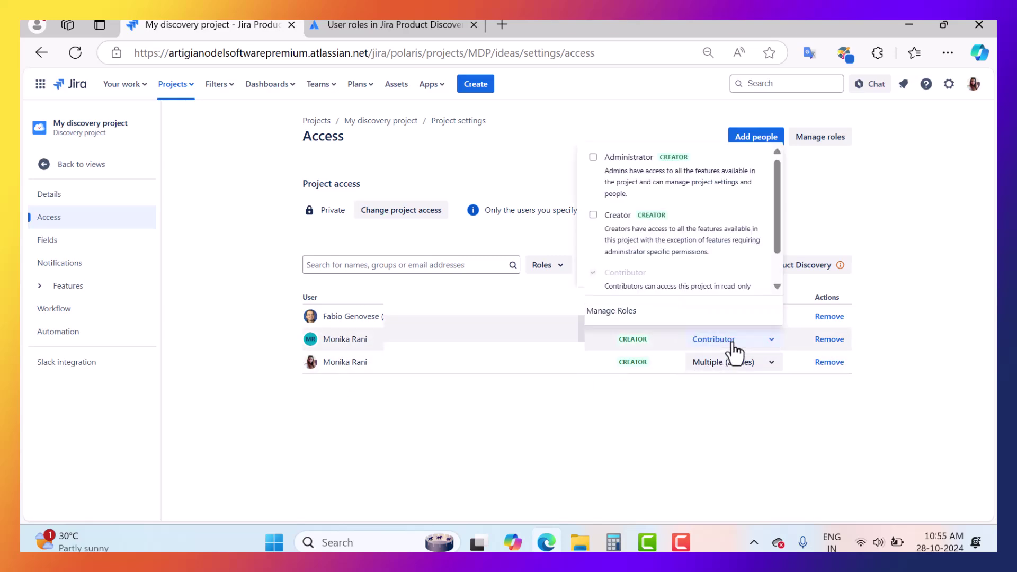
left_click(712, 422)
left_click(742, 371)
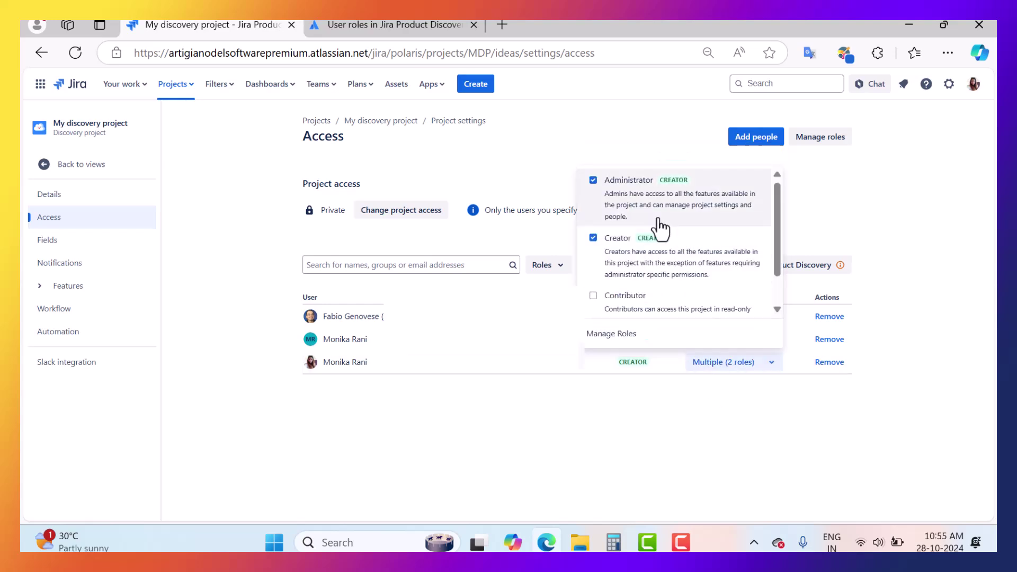
left_click(728, 473)
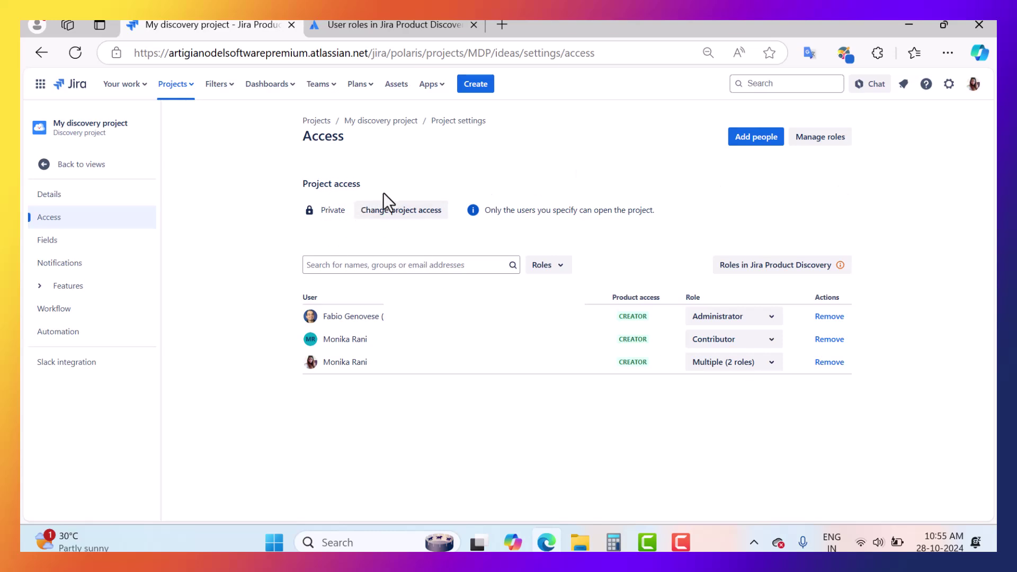
left_click(396, 217)
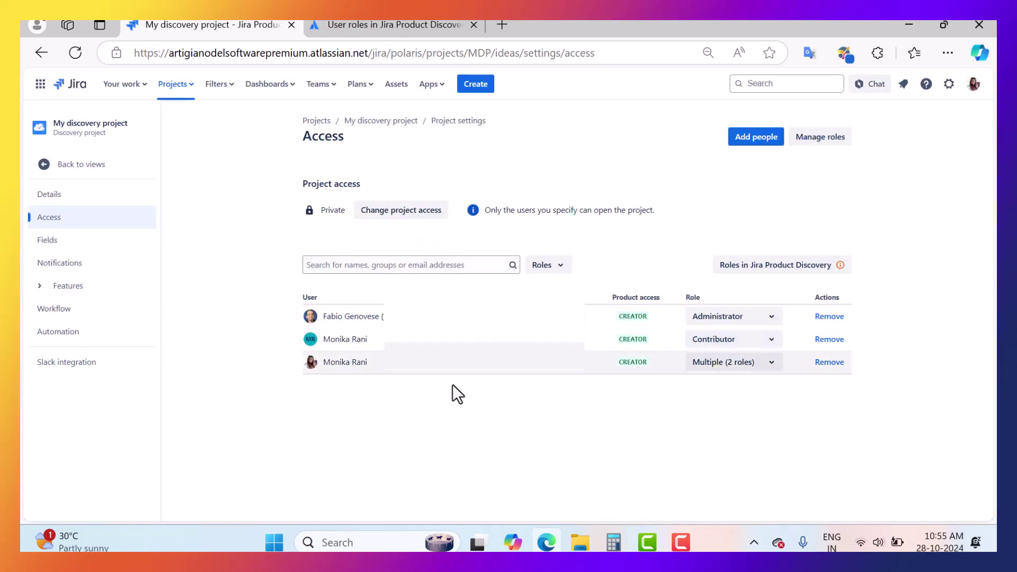
left_click(846, 359)
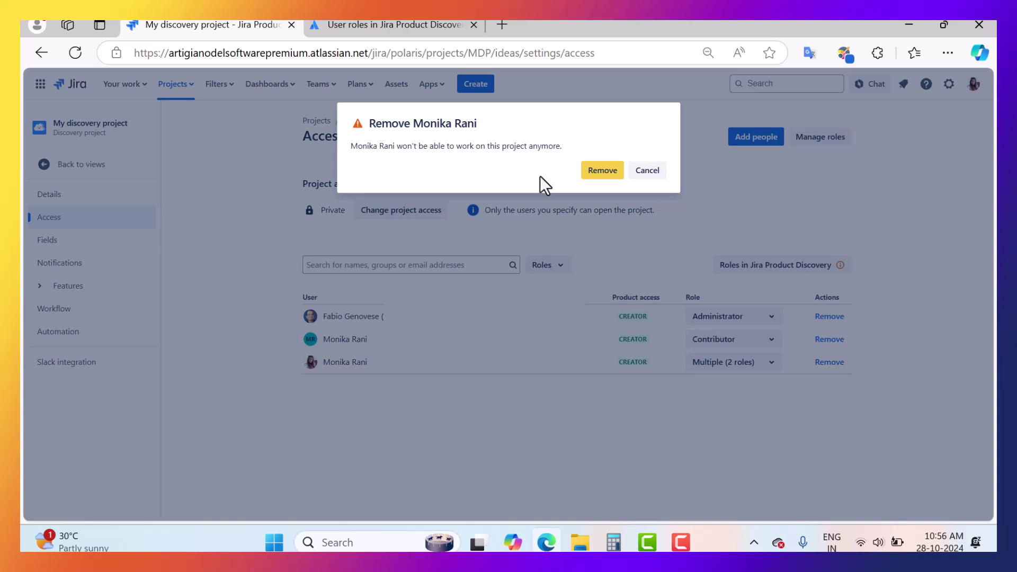
left_click(602, 170)
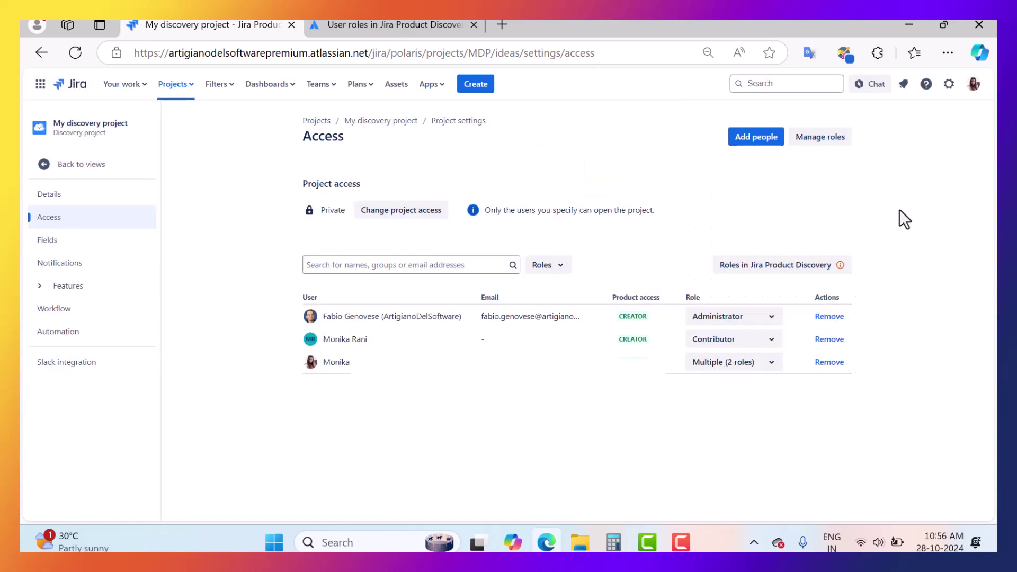
left_click(557, 268)
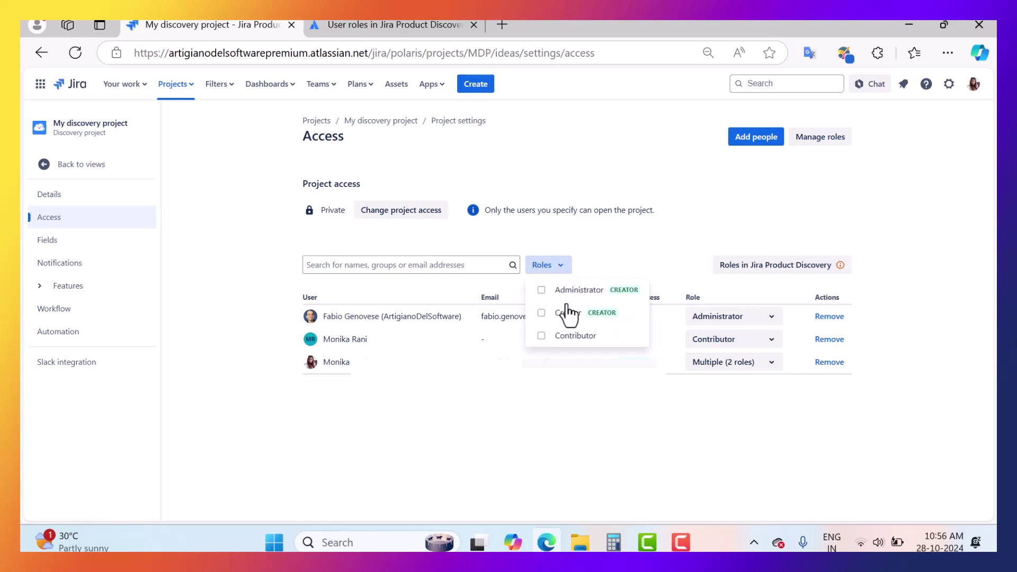
left_click(625, 246)
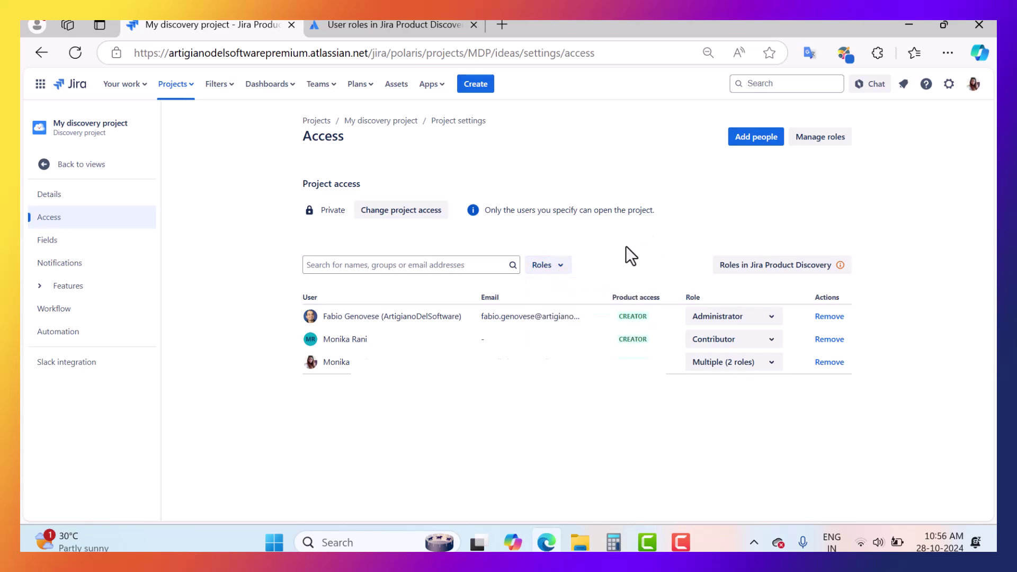
left_click(547, 267)
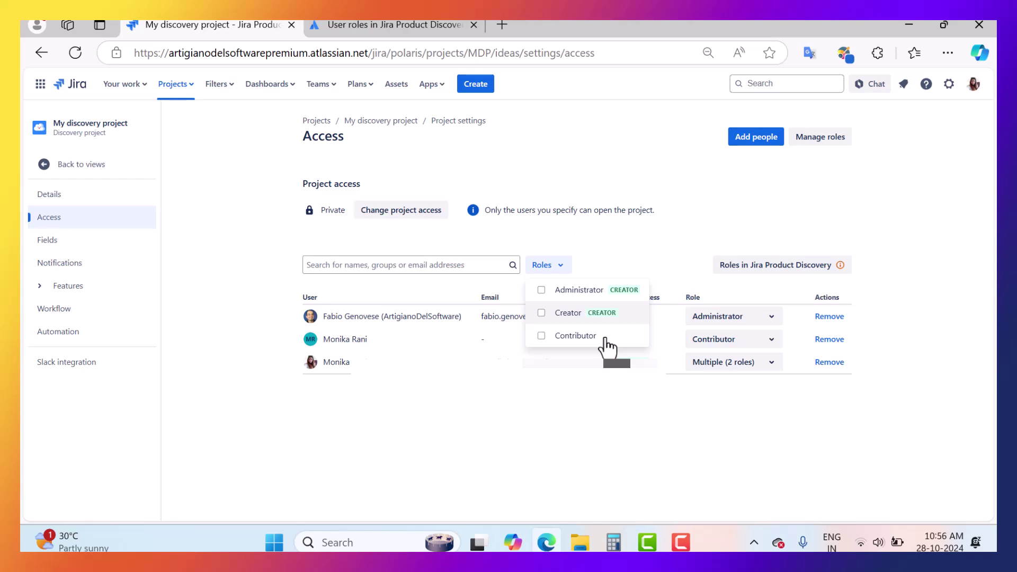
left_click(575, 317)
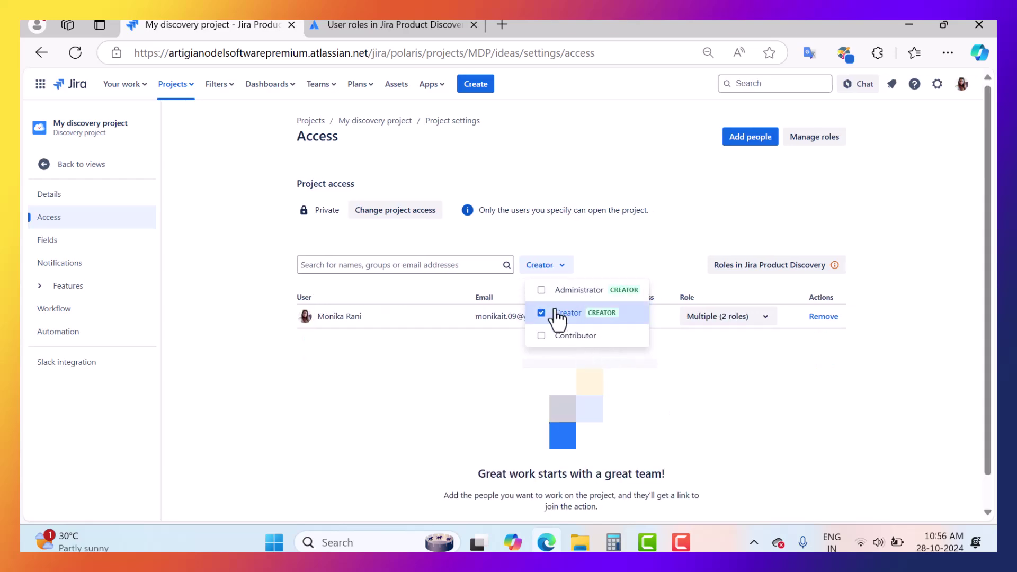
left_click(540, 336)
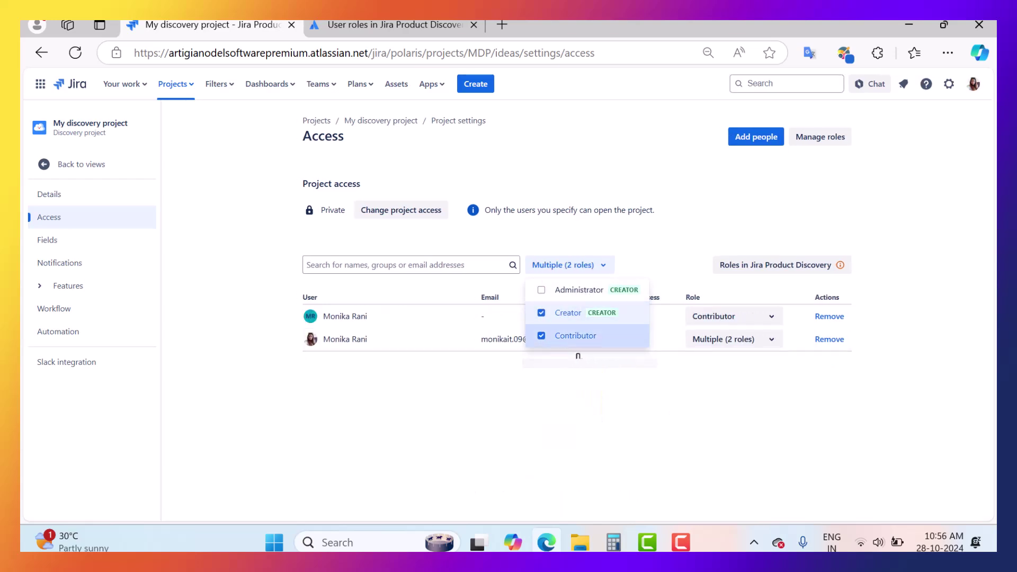
left_click(537, 314)
left_click(540, 336)
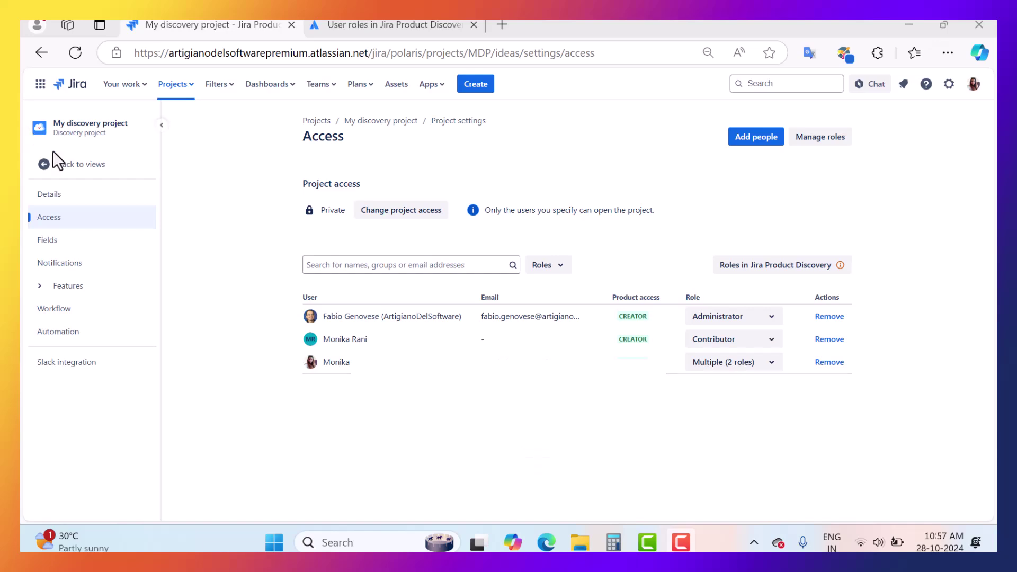
Step: Browse the All ideas list and the project's Fields settings, then return to All ideas
left_click(74, 165)
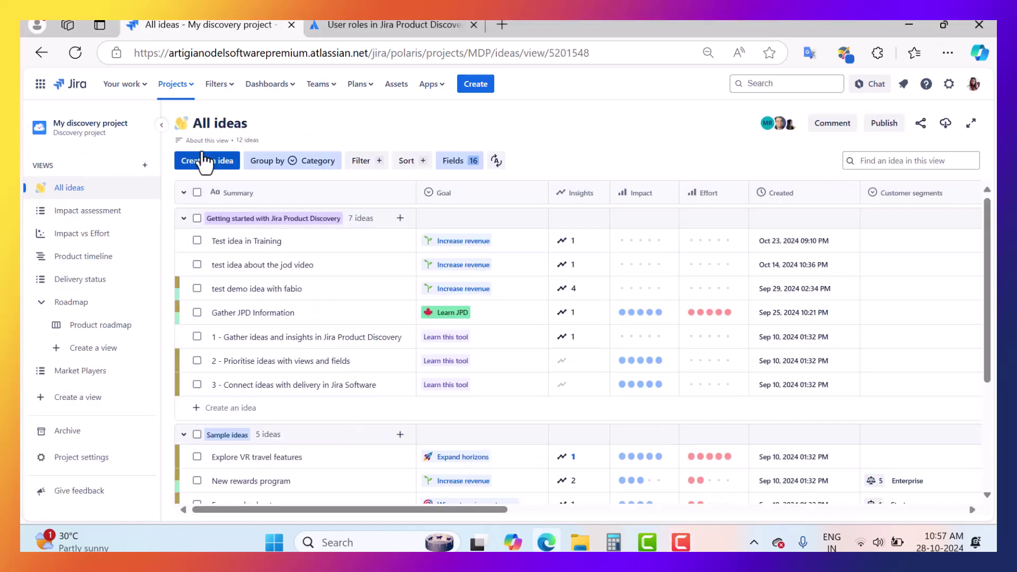
scroll(761, 381, "down", 3)
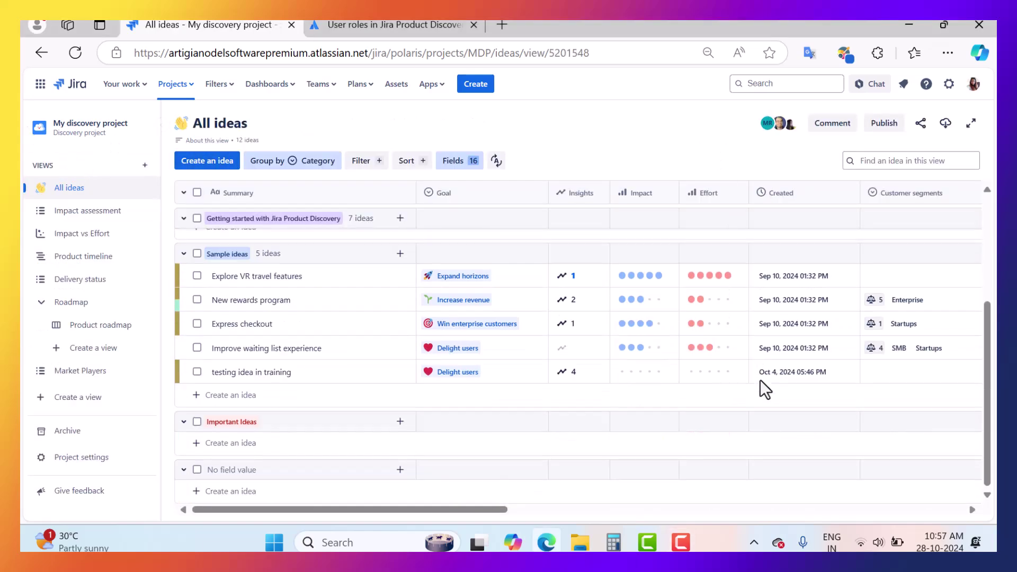
scroll(761, 380, "up", 3)
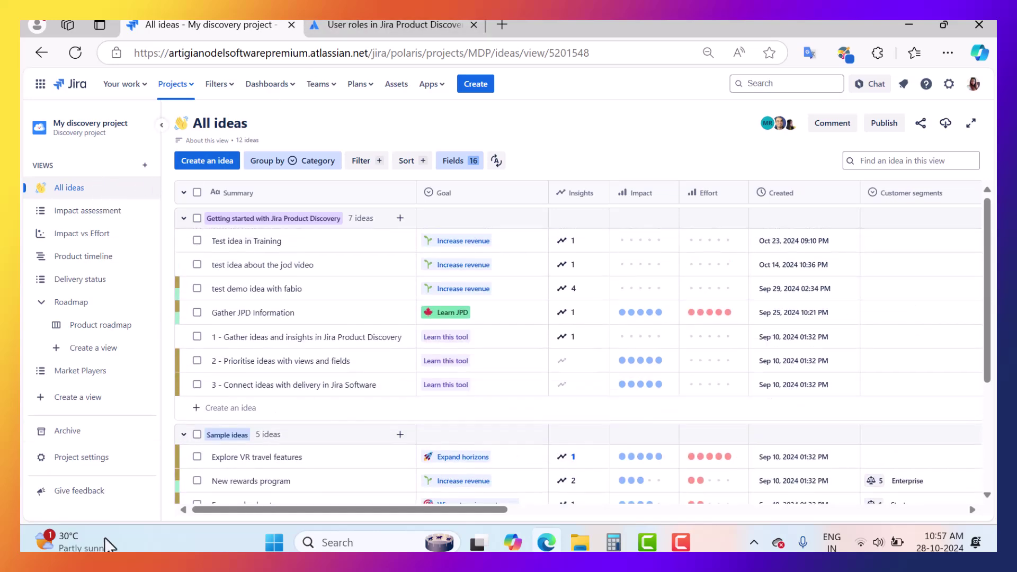
left_click(104, 477)
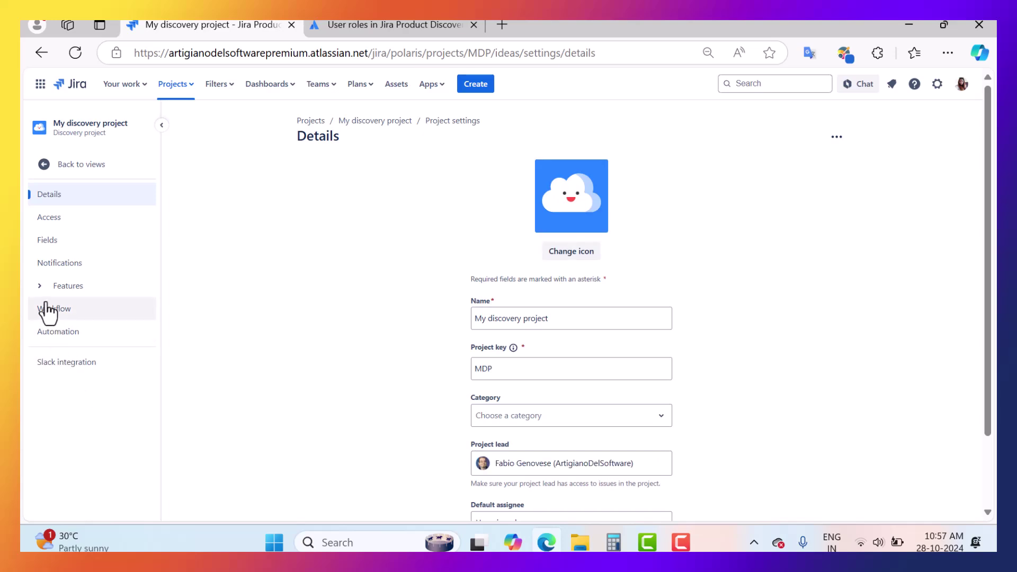
left_click(54, 239)
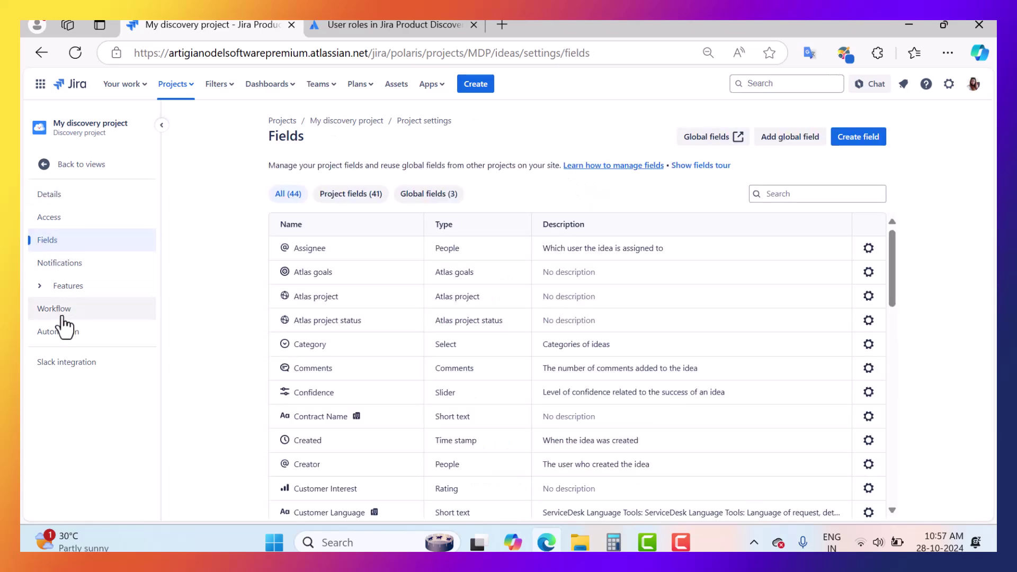
left_click(91, 169)
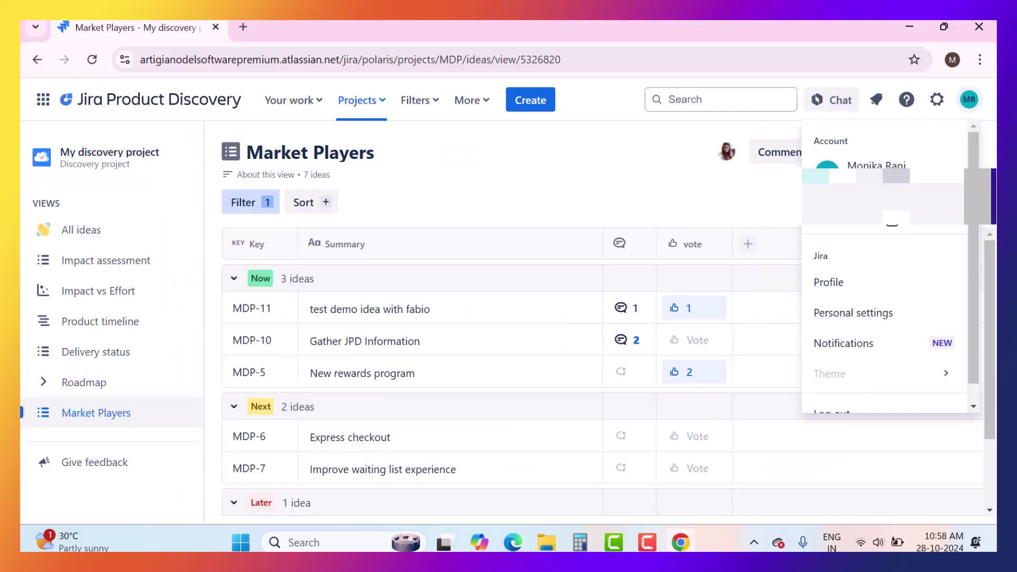
left_click(531, 185)
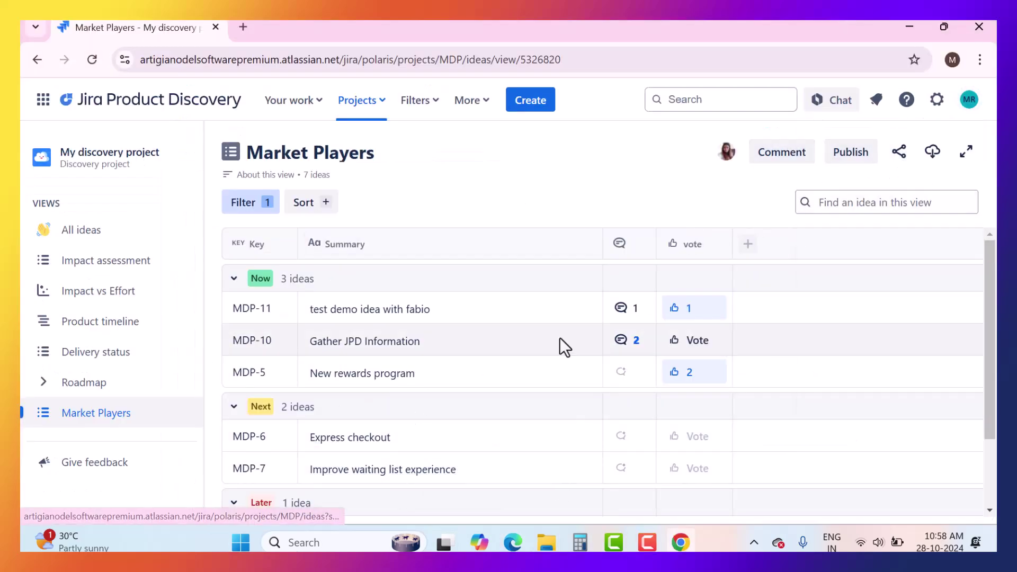
Step: In the admin's window, reopen the project's Access settings
left_click(513, 543)
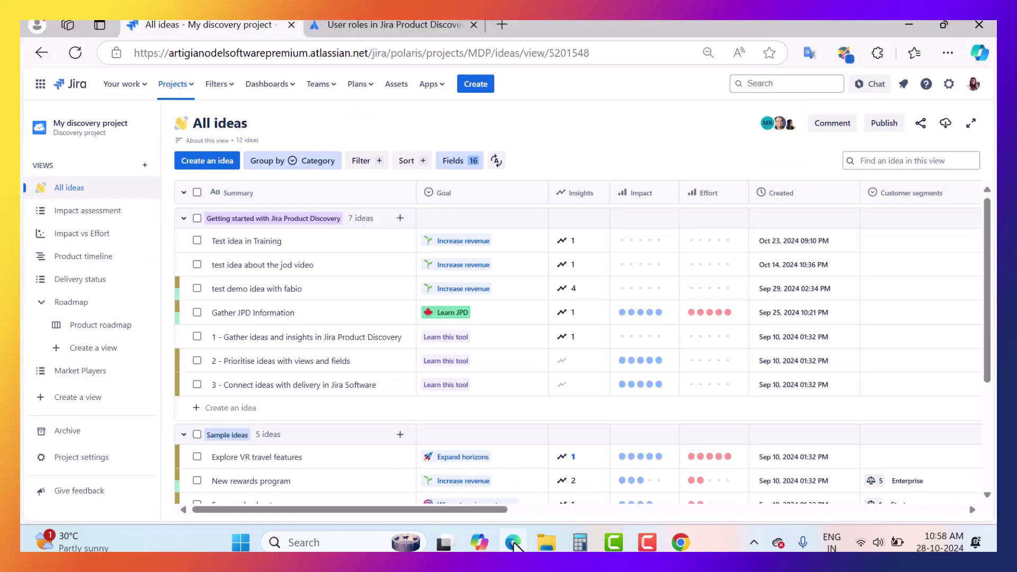
left_click(81, 456)
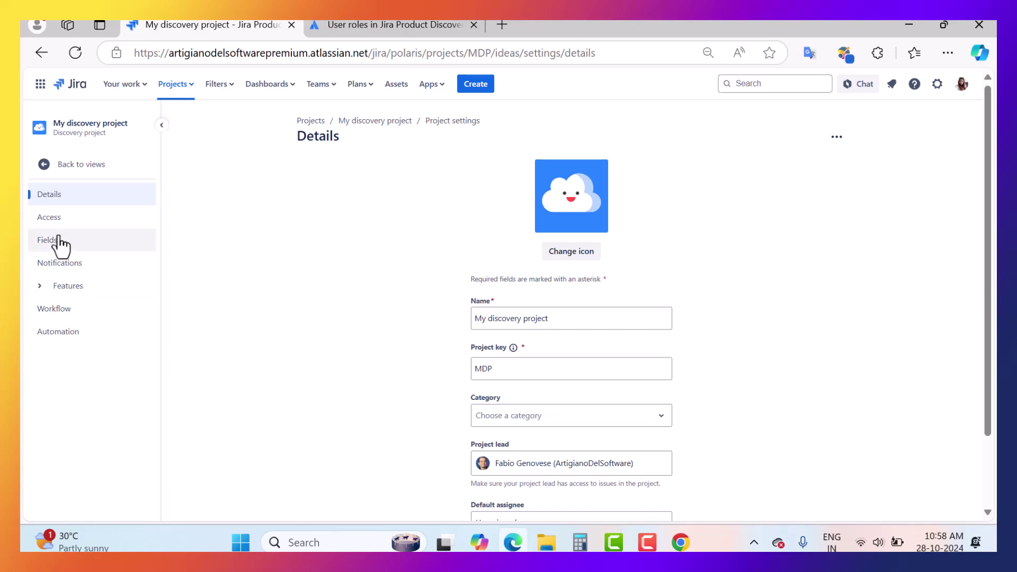
left_click(62, 218)
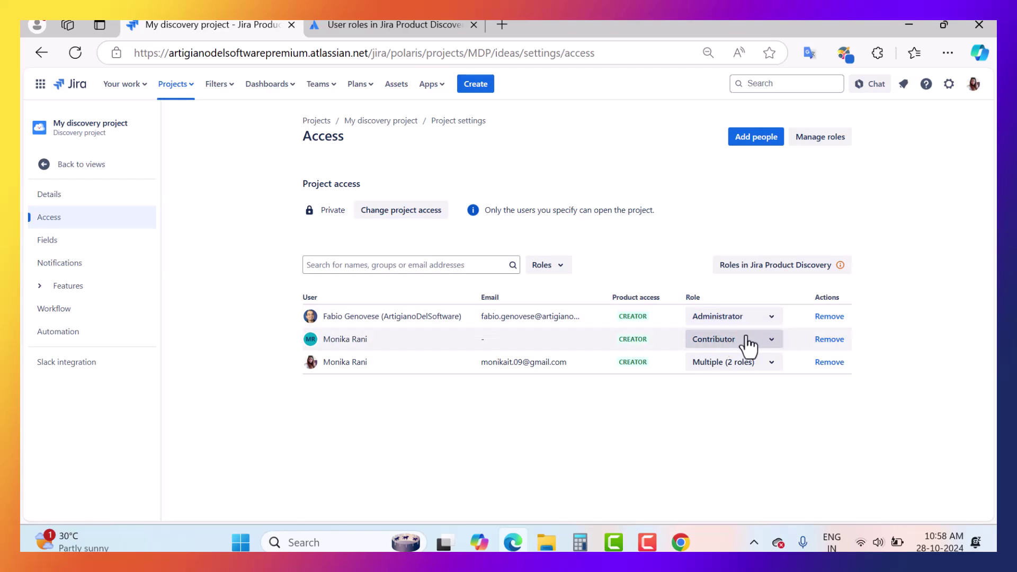
Step: As the contributor, post 'this is the testing comment' on MDP-5 New rewards program and close the panel
left_click(681, 542)
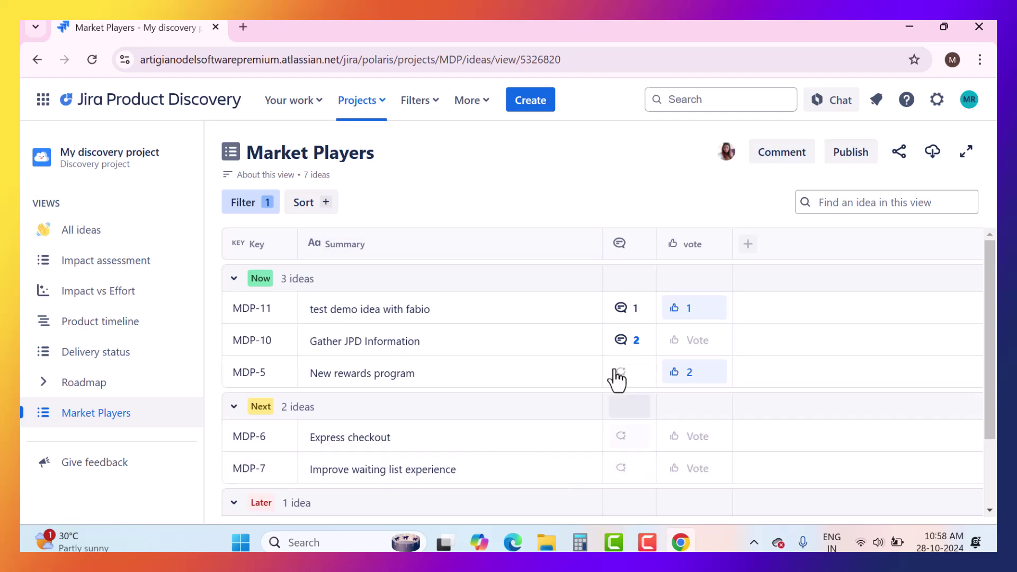
scroll(612, 365, "down", 2)
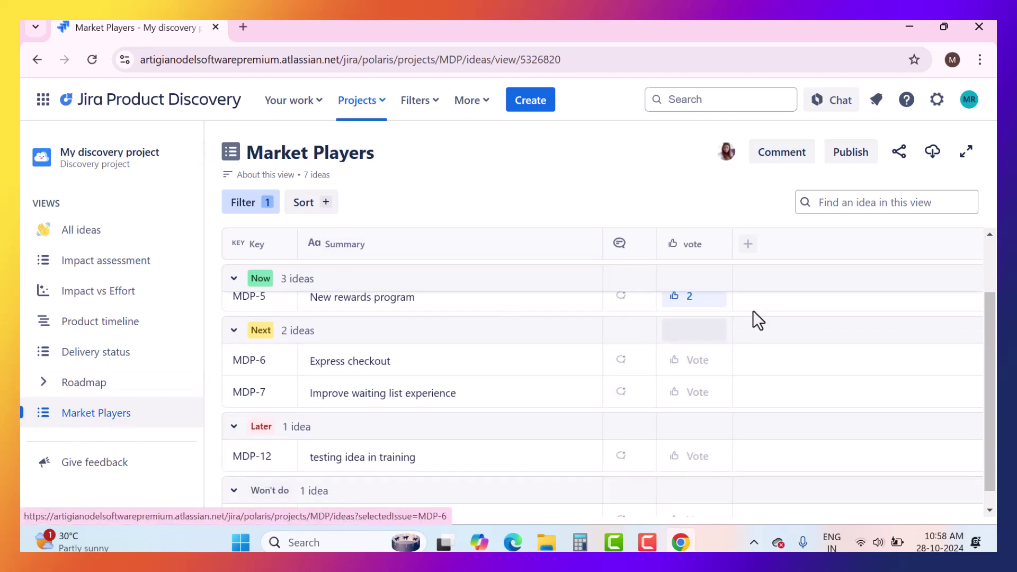
scroll(879, 356, "up", 2)
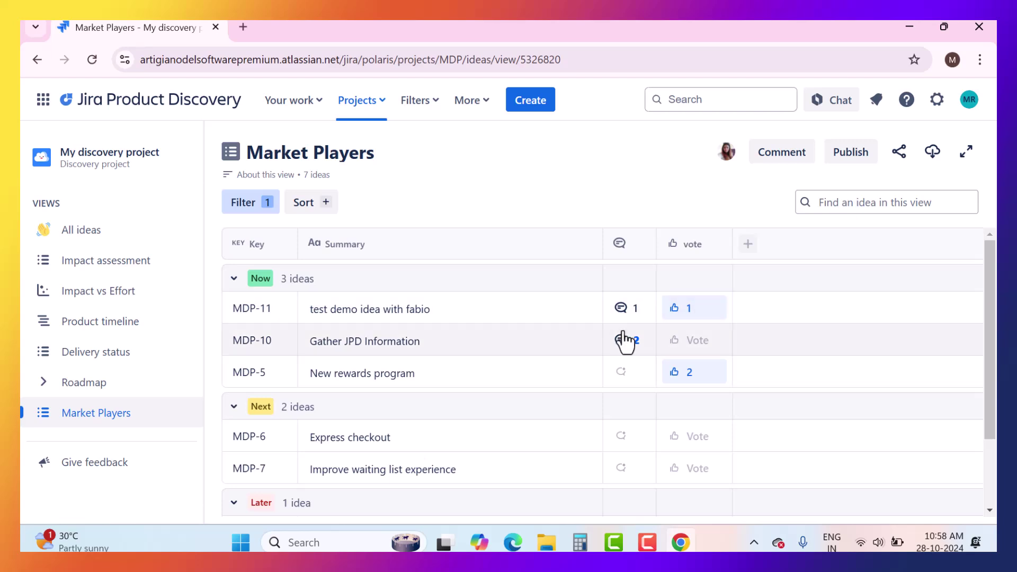
left_click(624, 376)
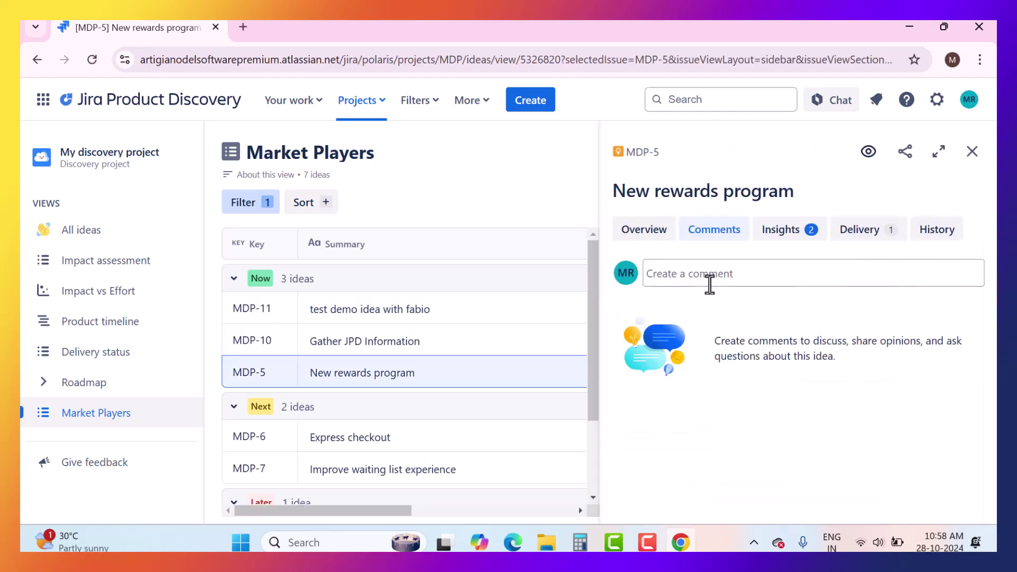
left_click(707, 275)
type("this")
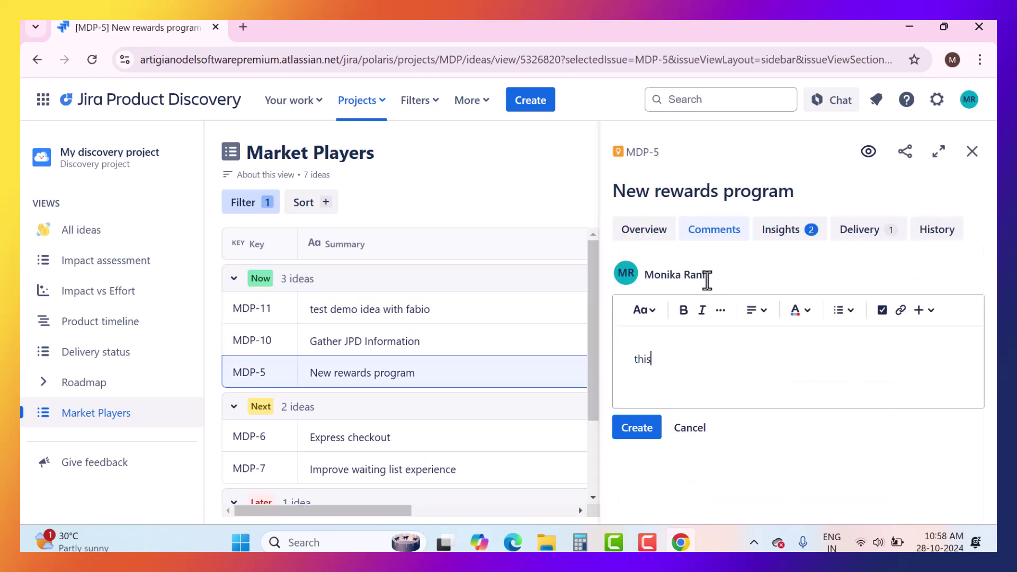
type(" is the testing commeb")
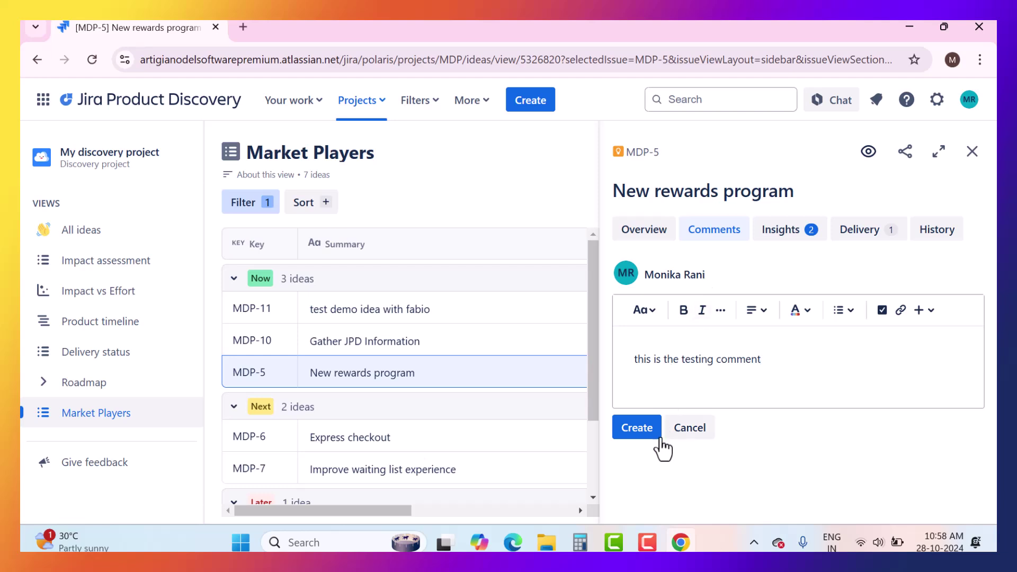
left_click(657, 435)
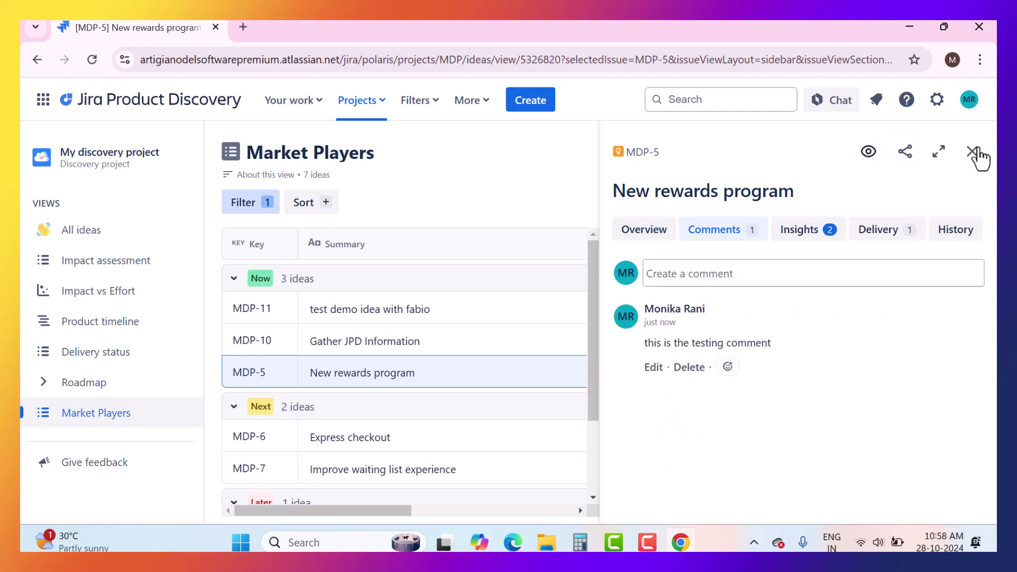
left_click(974, 153)
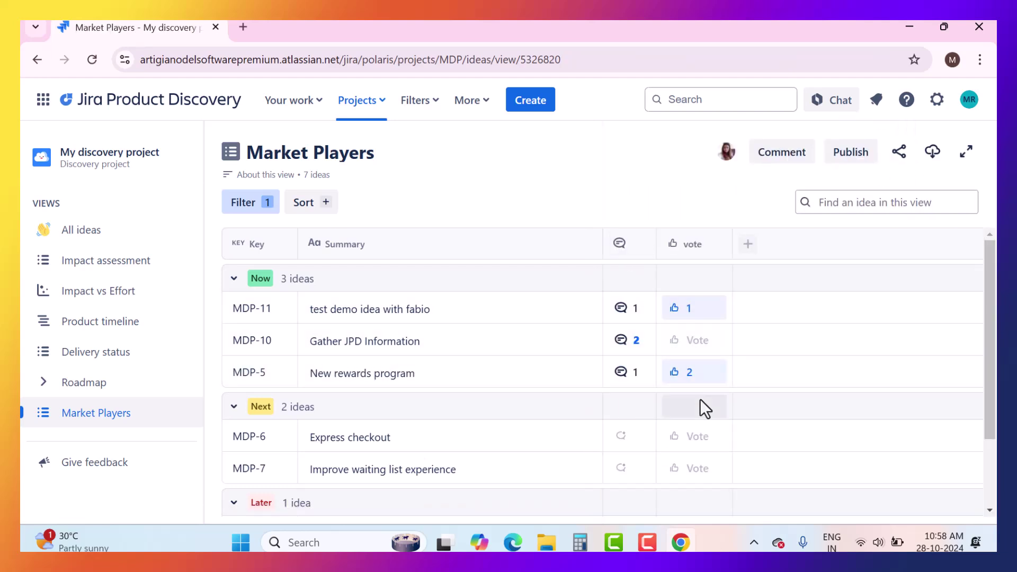
Step: Vote on MDP-10 'Gather JPD Information' with the summary 'I am okay with it.'
left_click(695, 342)
left_click(671, 233)
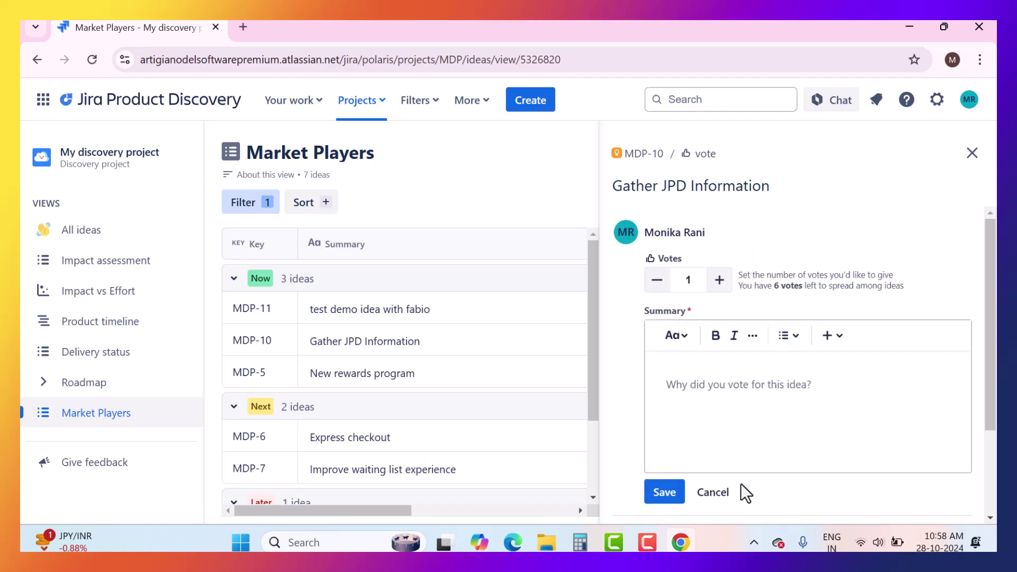
left_click(672, 496)
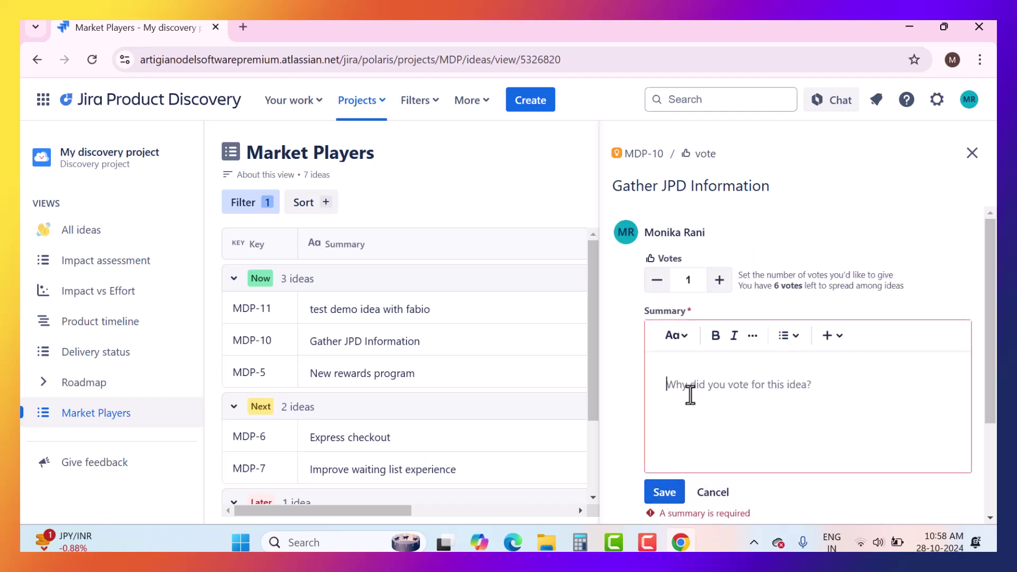
left_click(690, 393)
type("I am okay with it.")
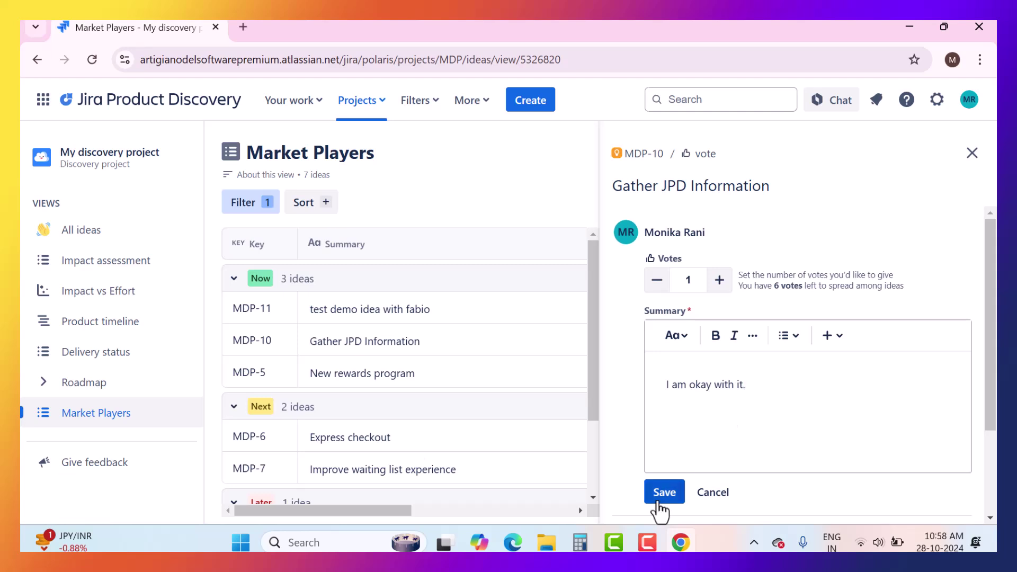
left_click(663, 492)
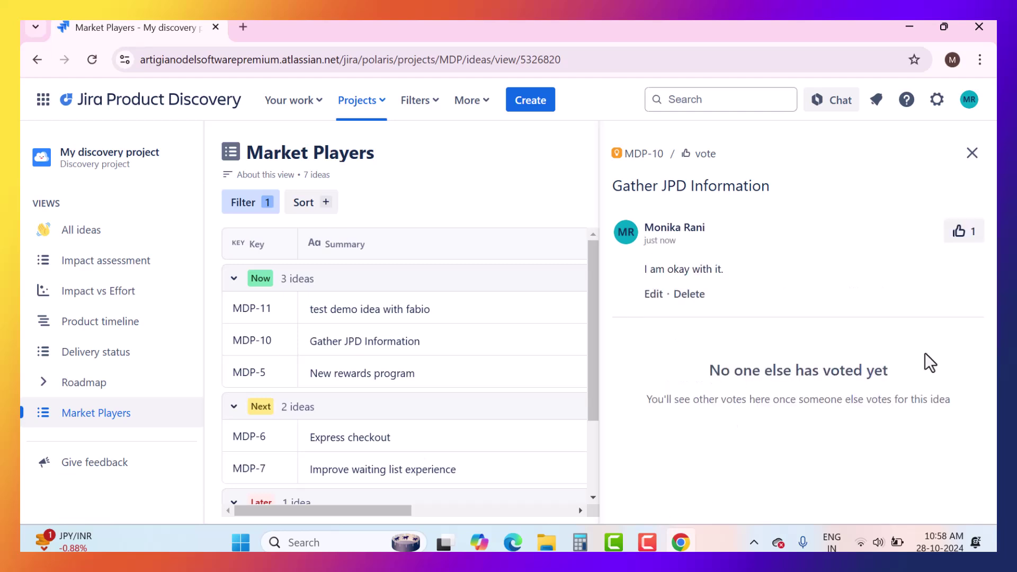
left_click(972, 154)
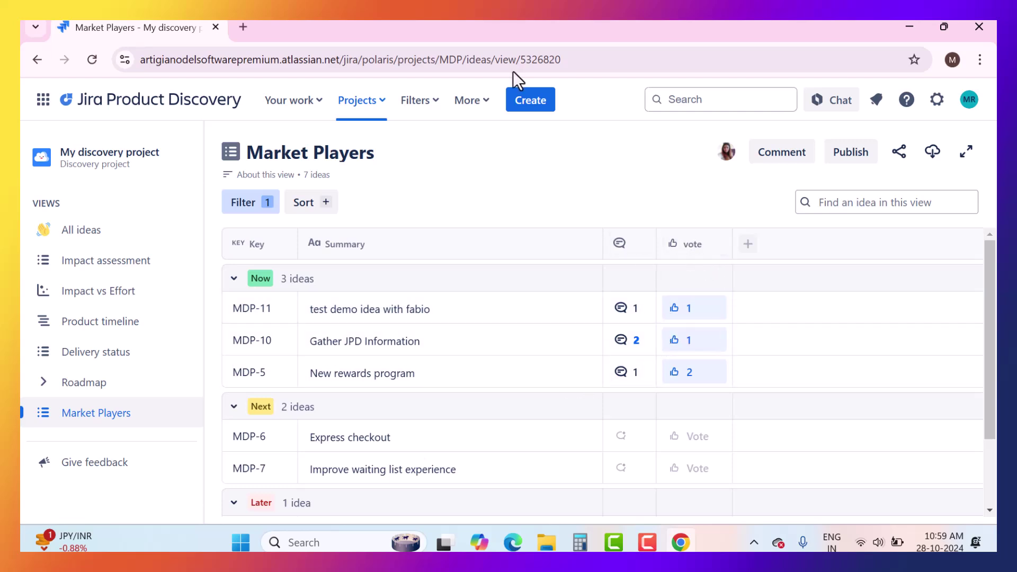
Step: After the contributor's create attempt fails, turn on 'Allow contributors to create ideas' under Features > Create ideas
left_click(543, 112)
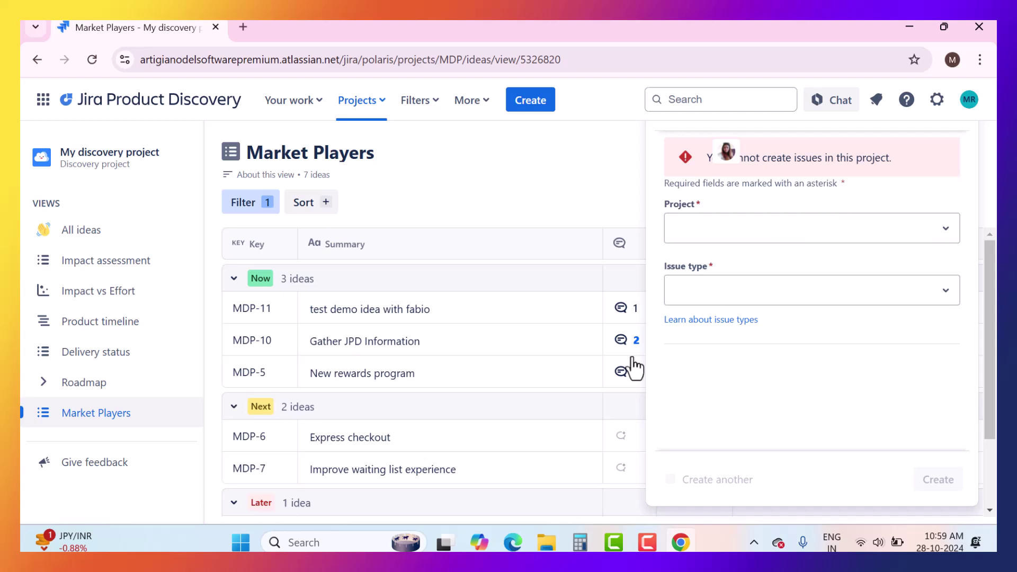
left_click(513, 542)
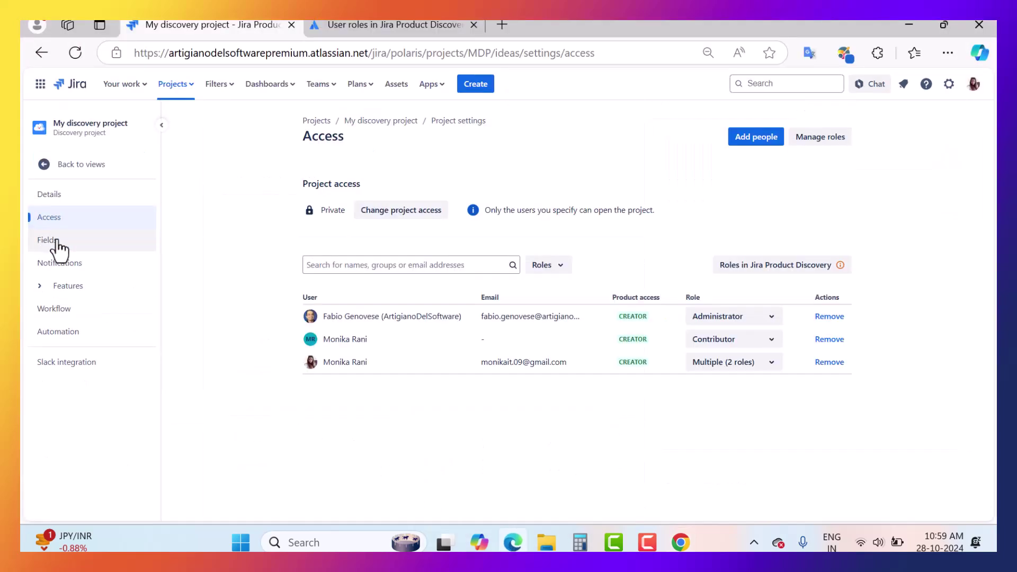
left_click(59, 286)
left_click(97, 310)
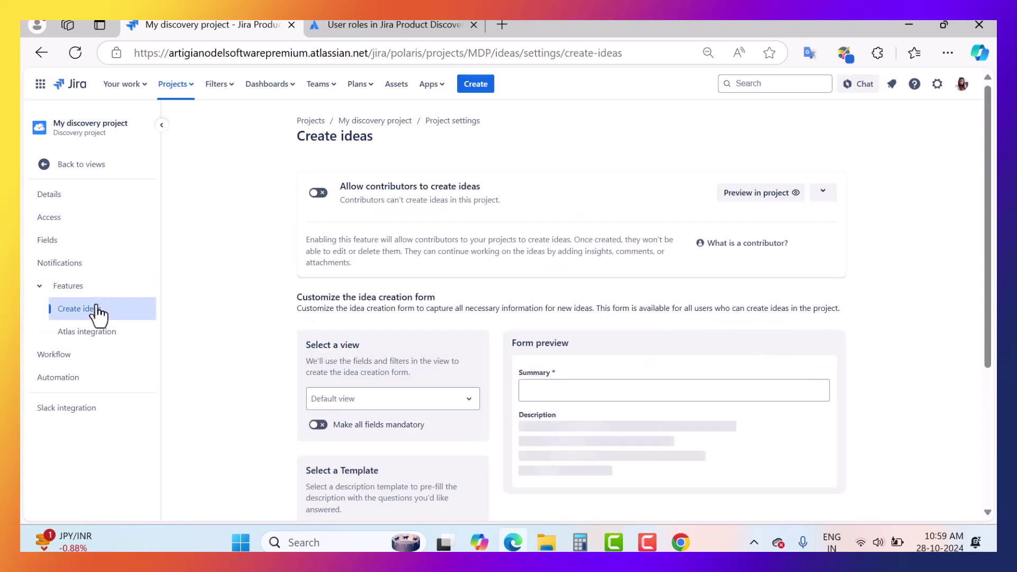
left_click(319, 194)
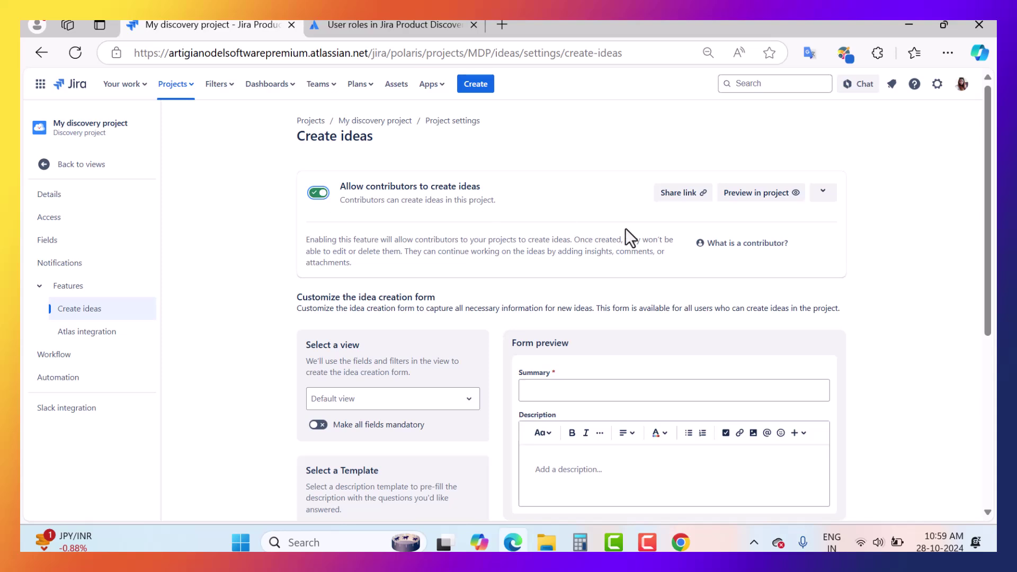
left_click(681, 543)
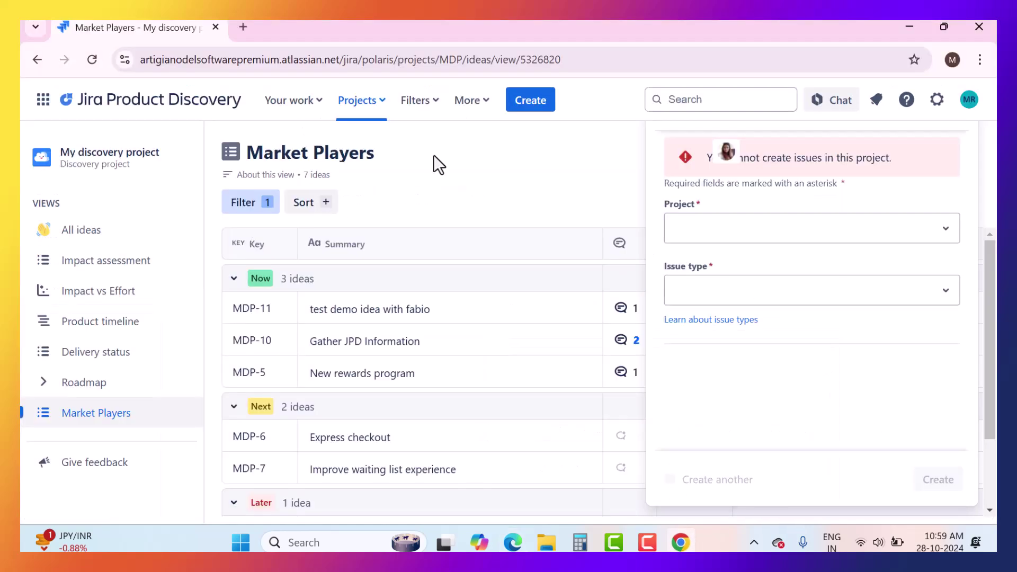
Step: Reload the contributor's page, then open Access in the admin's project settings
left_click(91, 64)
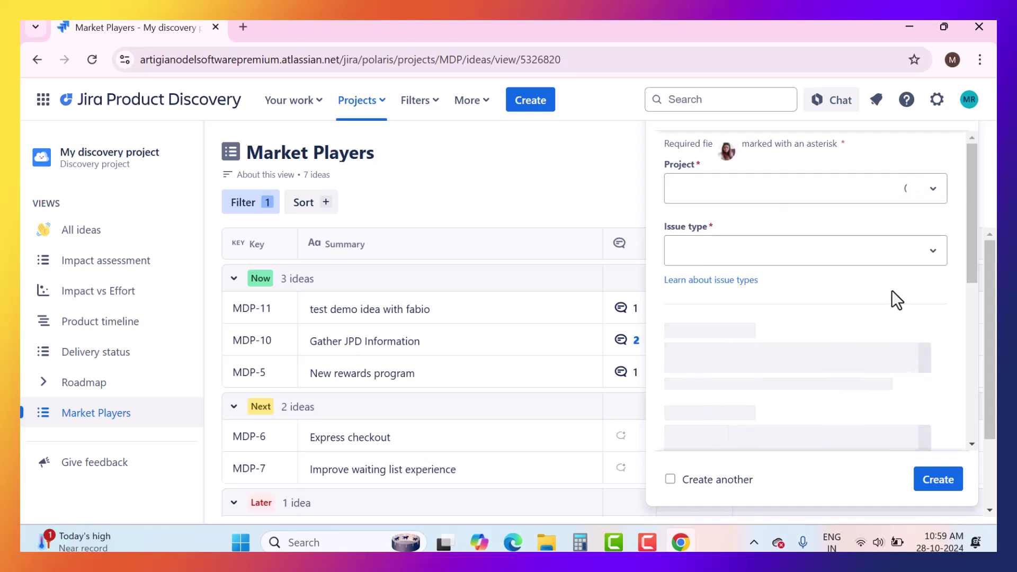
left_click(513, 543)
left_click(47, 221)
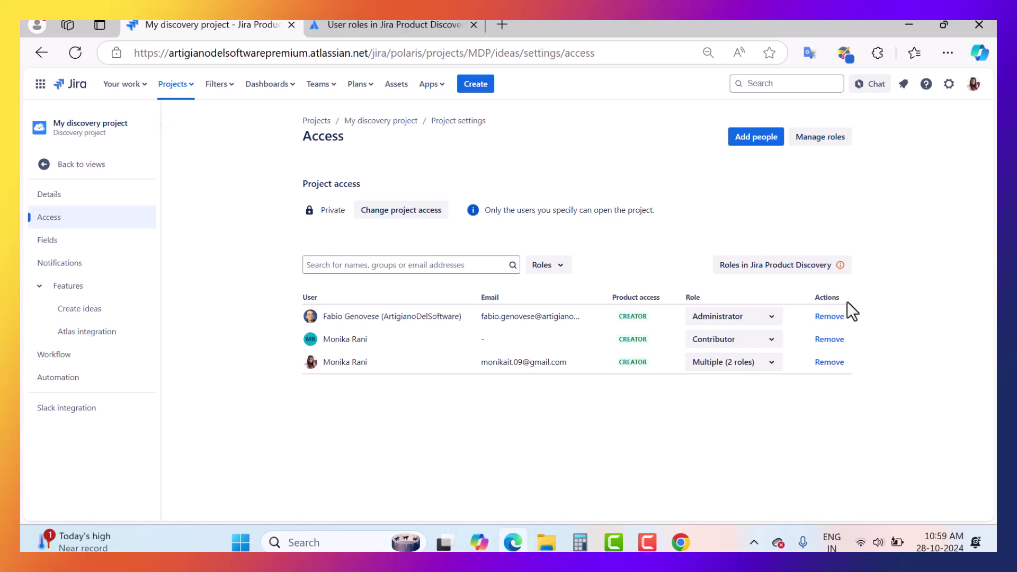
Step: Add the Creator role to the contributor user (Multiple, 2 roles) and return to All ideas
left_click(724, 345)
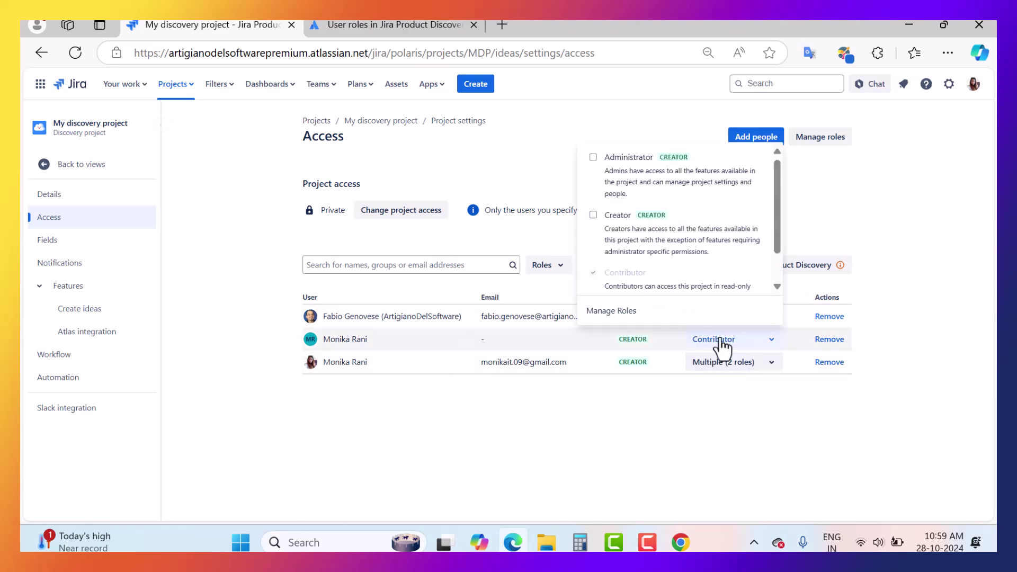
left_click(593, 215)
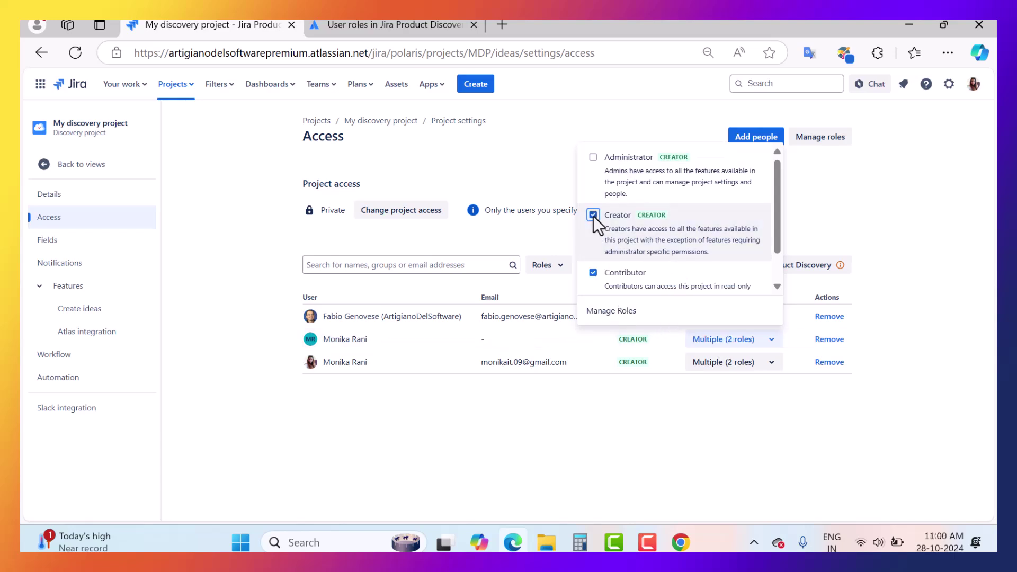
left_click(916, 375)
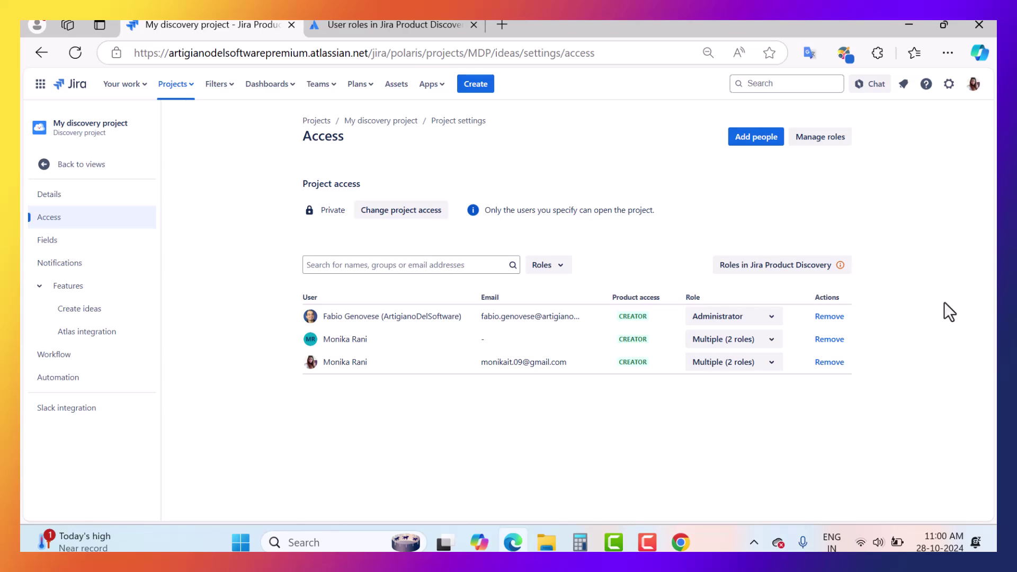
left_click(75, 166)
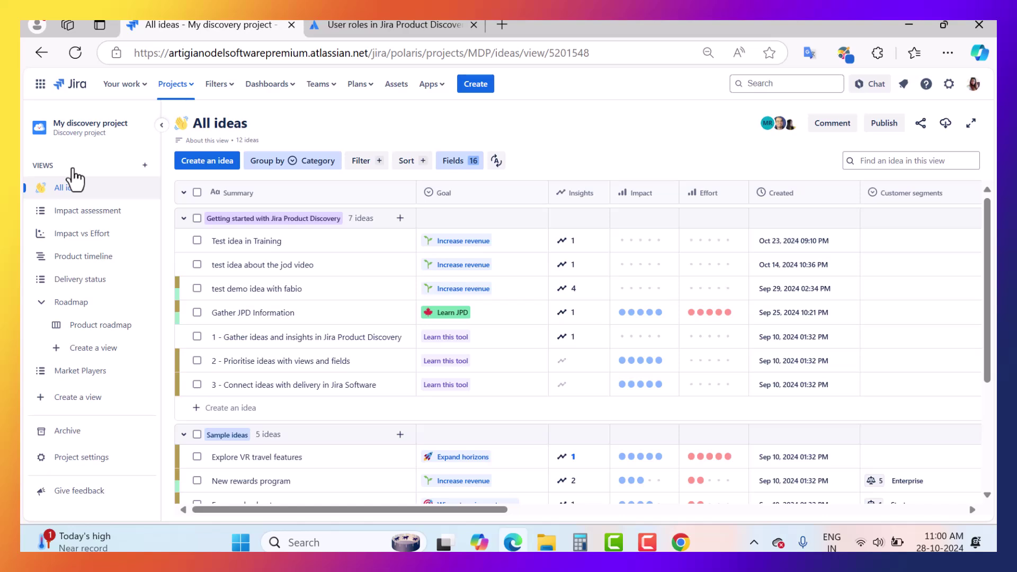
Step: Open the Product roadmap view and its Published view sharing panel
left_click(105, 330)
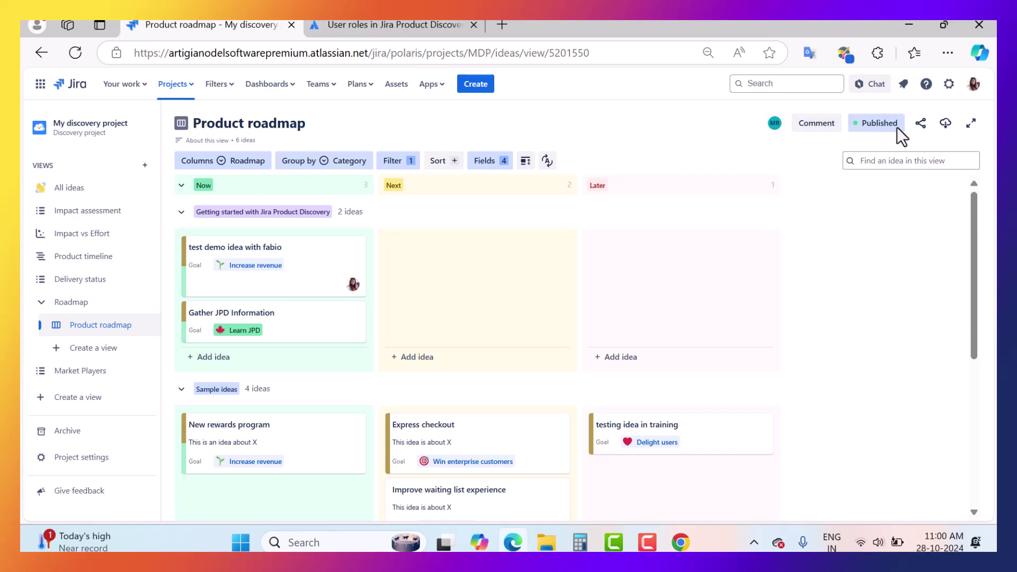
left_click(876, 124)
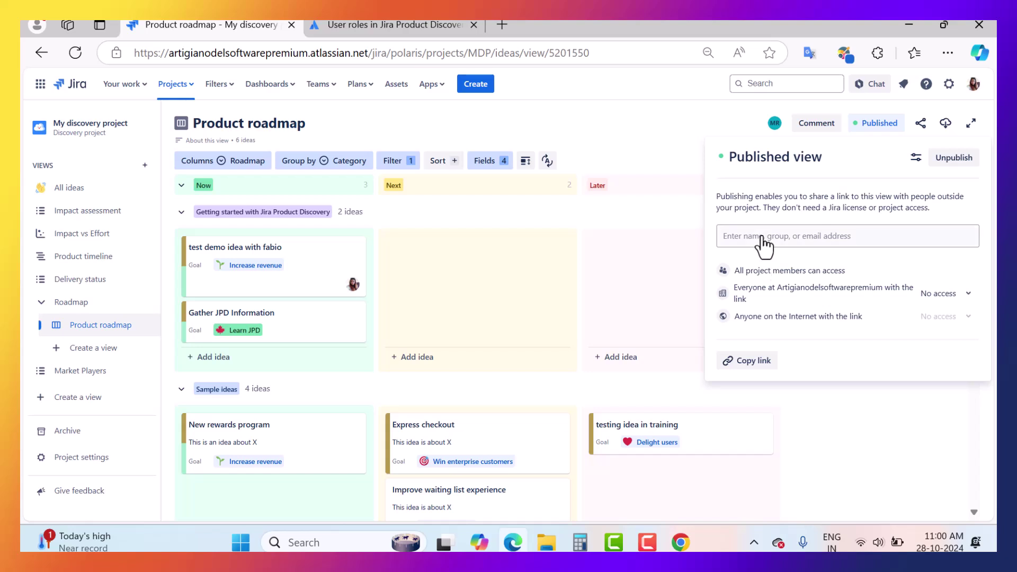